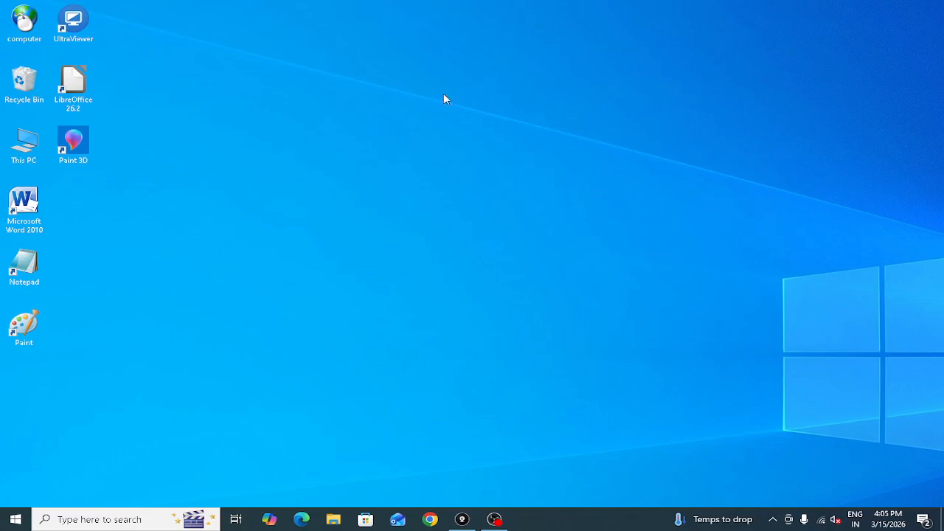
Search Windows for "wor" and open WordPad from the results.
right_click(473, 122)
click(478, 127)
click(109, 523)
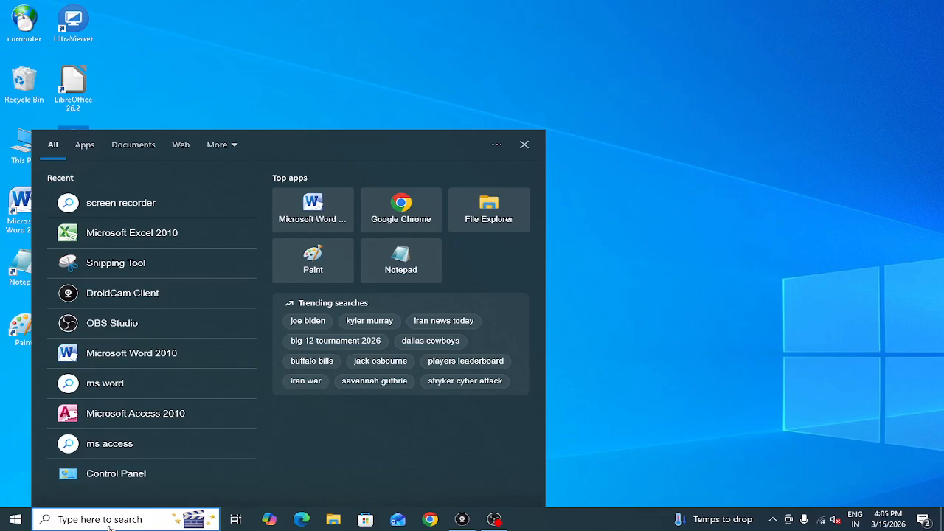
text(wo)
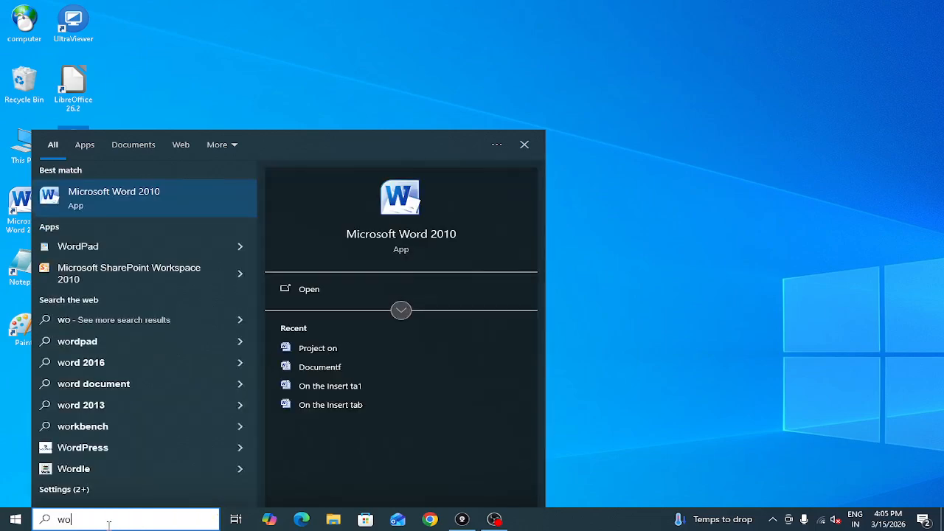
text(r)
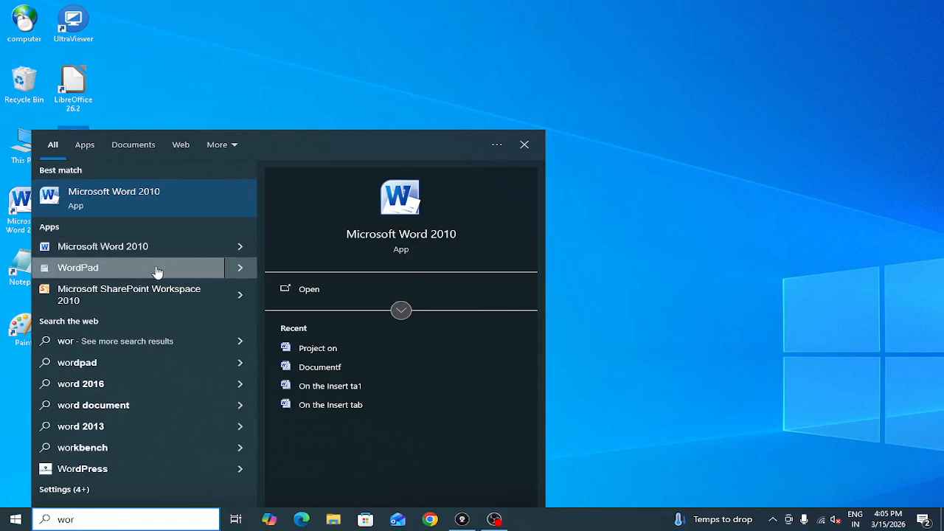
click(239, 268)
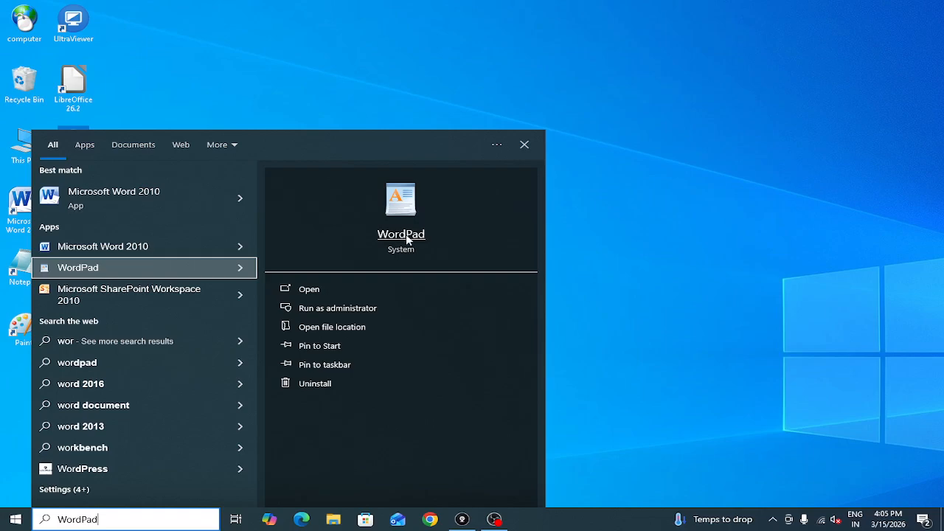
click(405, 234)
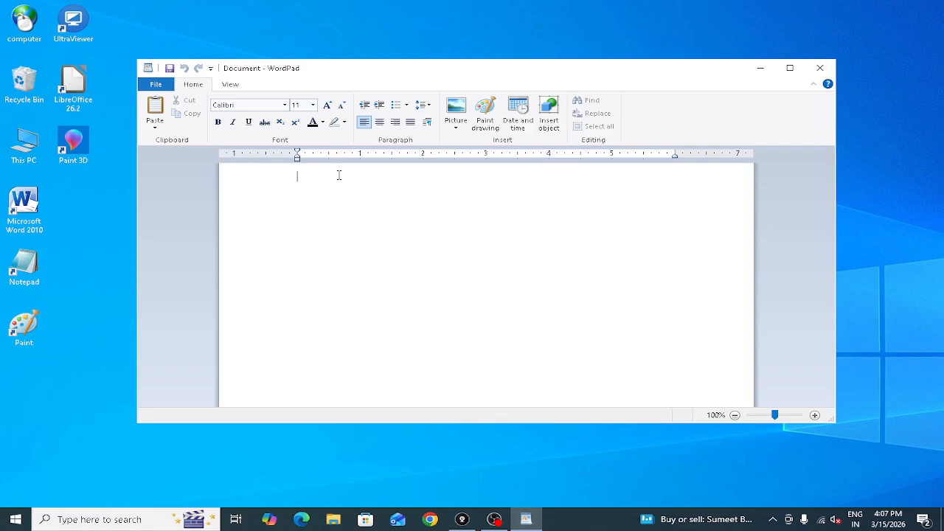
Enter "this is a computer" as a centered first line and "this" on the line below.
text(this)
click(381, 130)
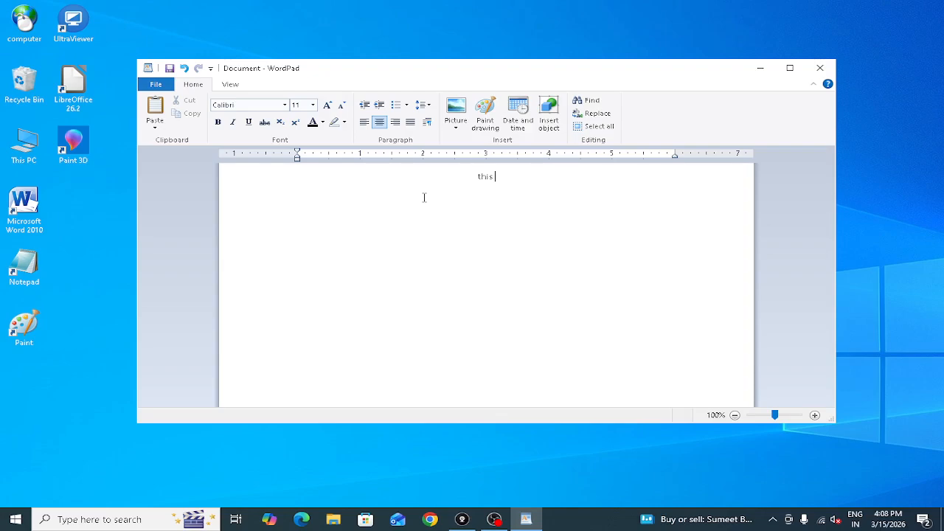
text(is a)
text( comput)
text(er)
text(this)
Try clearing the whole document and centering the empty line, and undo both changes.
key(ctrl+a)
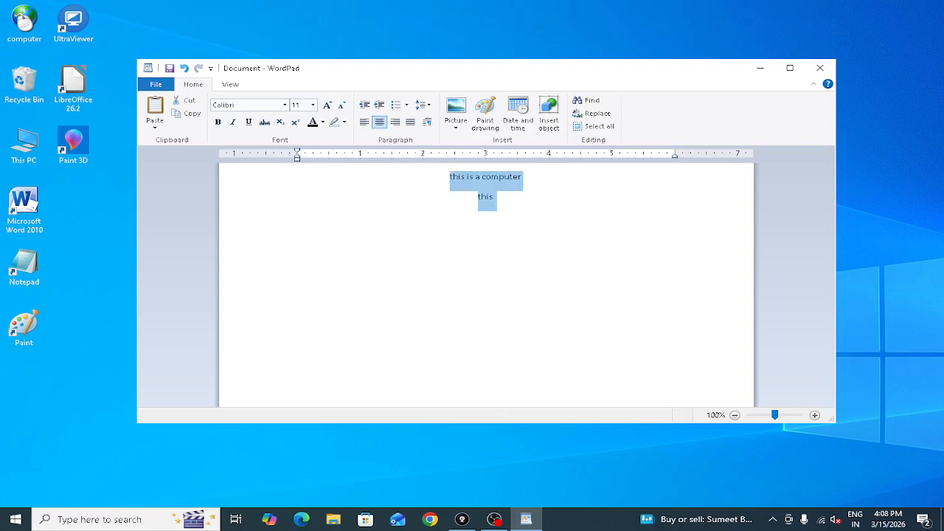
key(BackSpace)
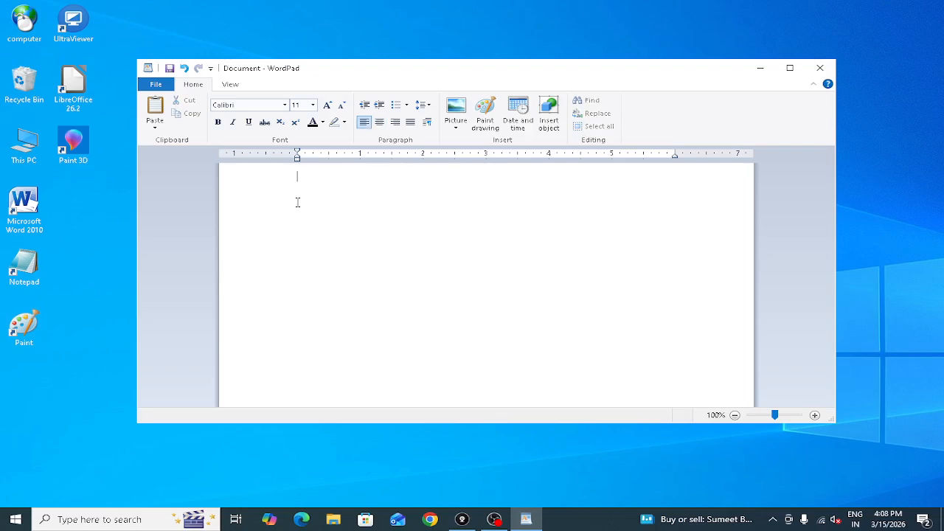
click(379, 123)
key(ctrl+z)
key(ctrl+z)
click(527, 192)
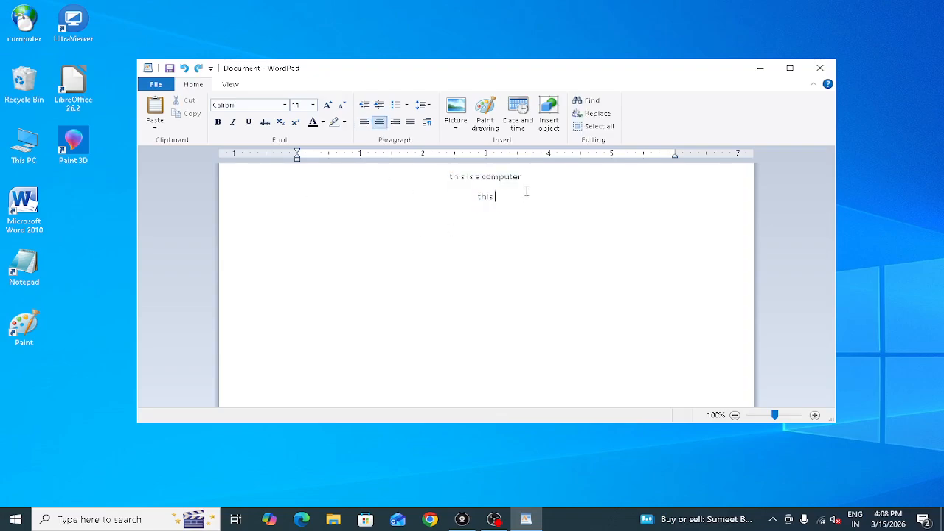
Left-align both lines and add "this" to the end of the first line.
click(365, 123)
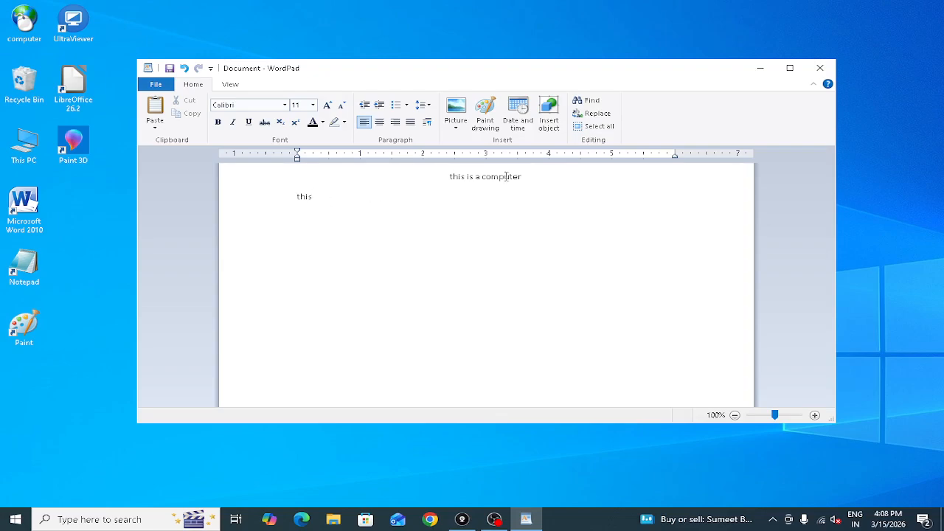
click(368, 126)
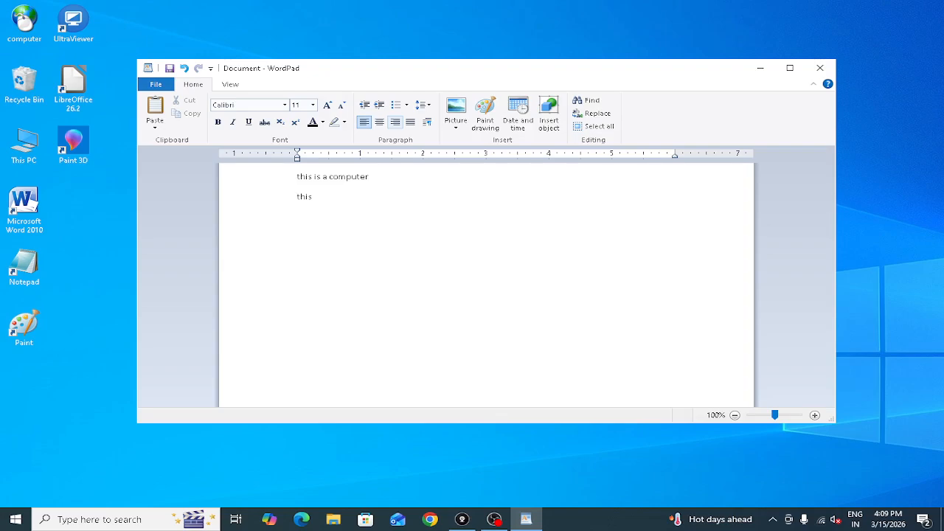
text(this)
Right-align the first line and extend it with the filler words "tht thia tha that that tha t atha t tha t".
click(395, 123)
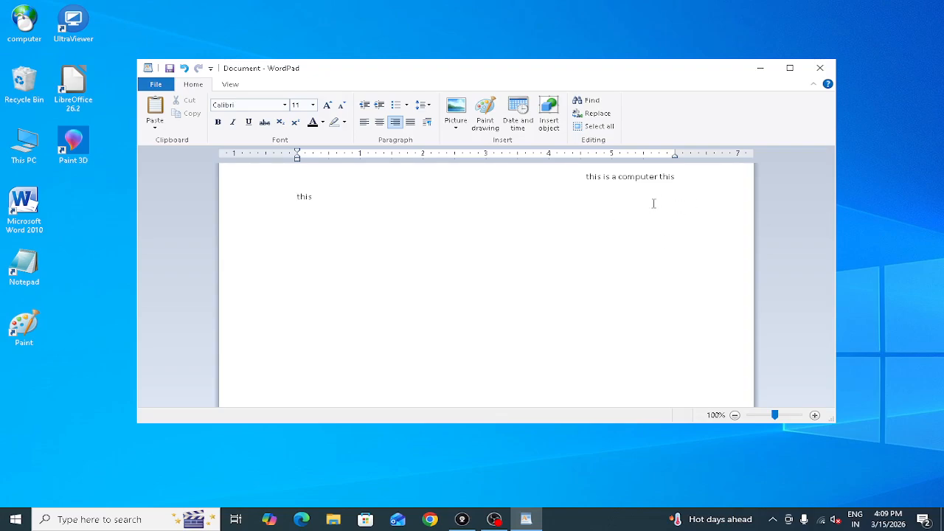
text(th)
text(thi)
key(BackSpace)
key(BackSpace)
text(th)
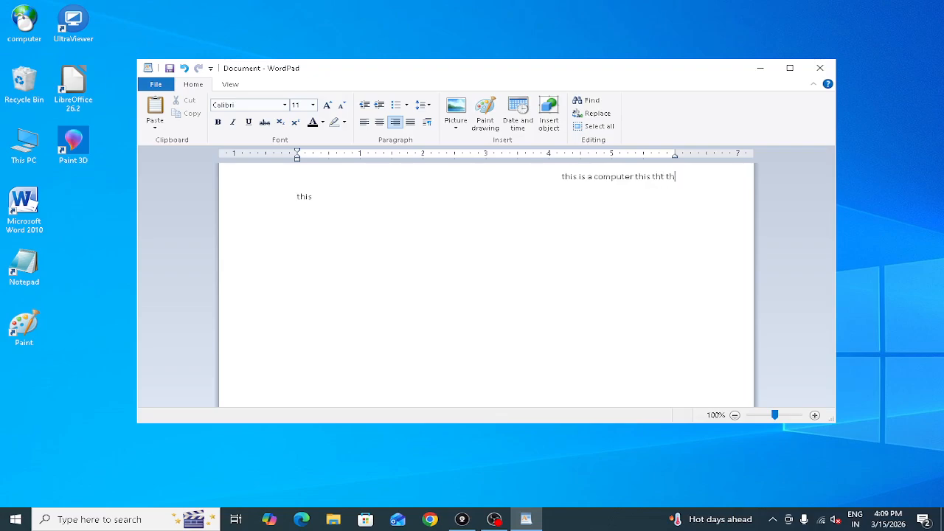
text(ia tha t)
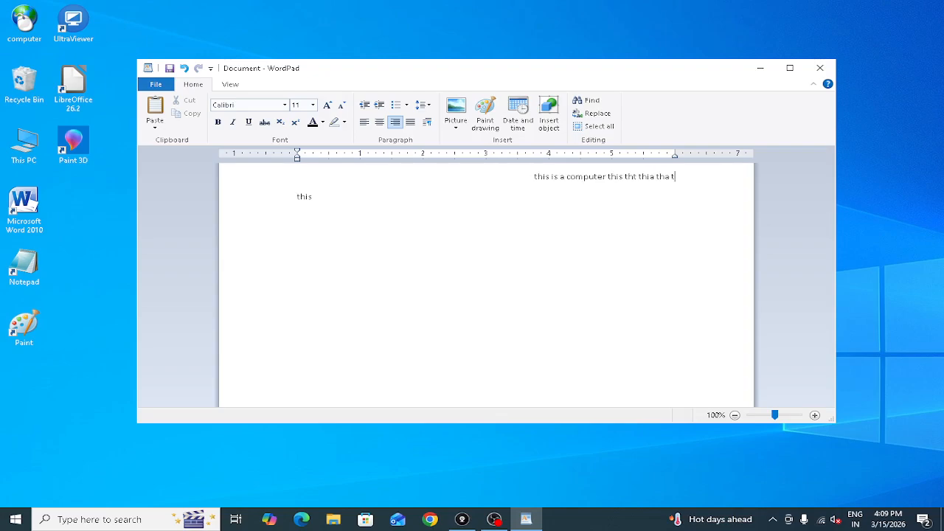
text(hat that)
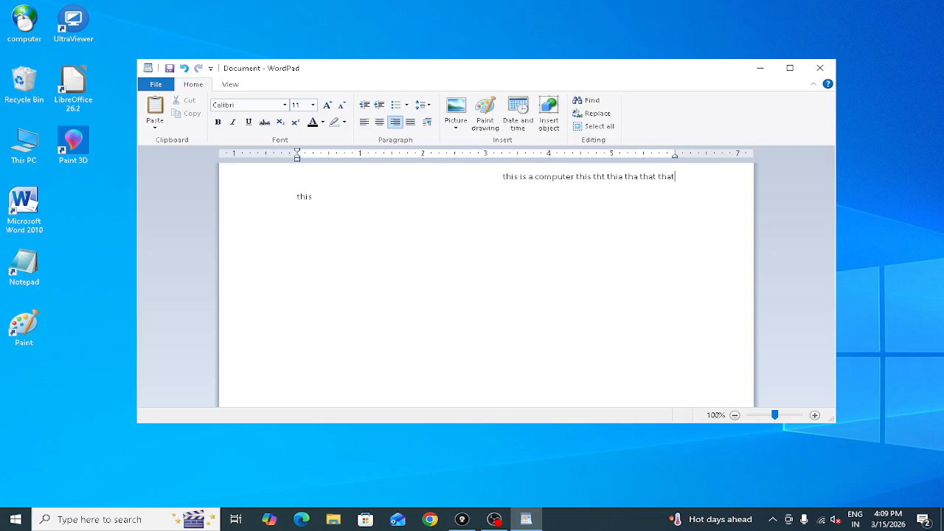
text( tha t atha t tha t)
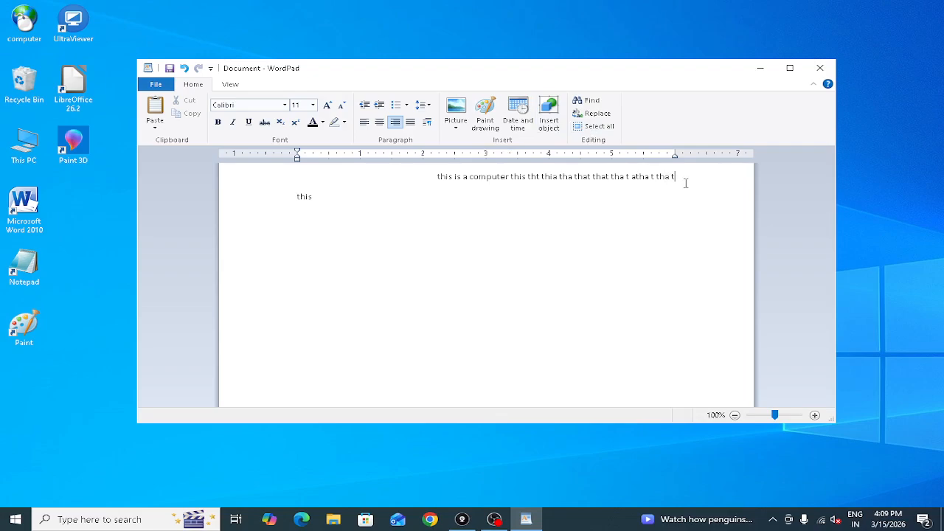
Append "this is acompuuter" to the end of the first line.
text(this is )
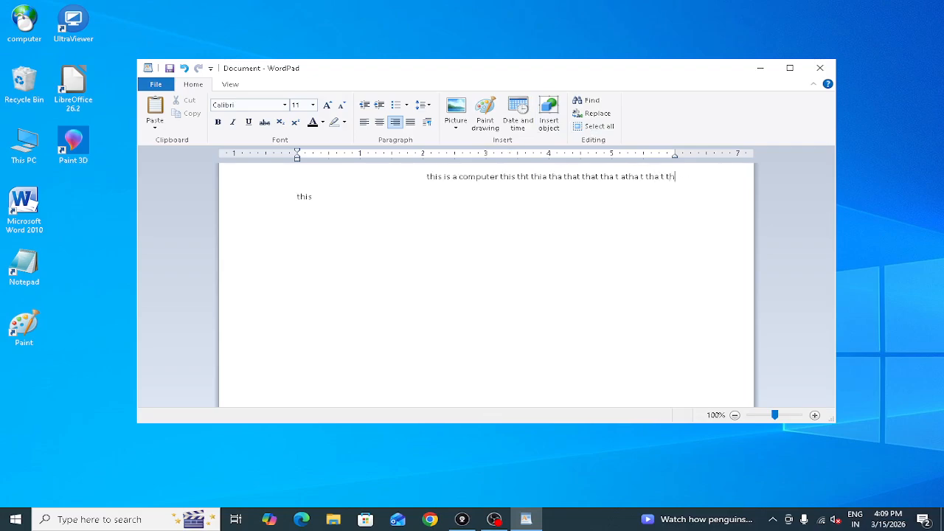
text(acomp t)
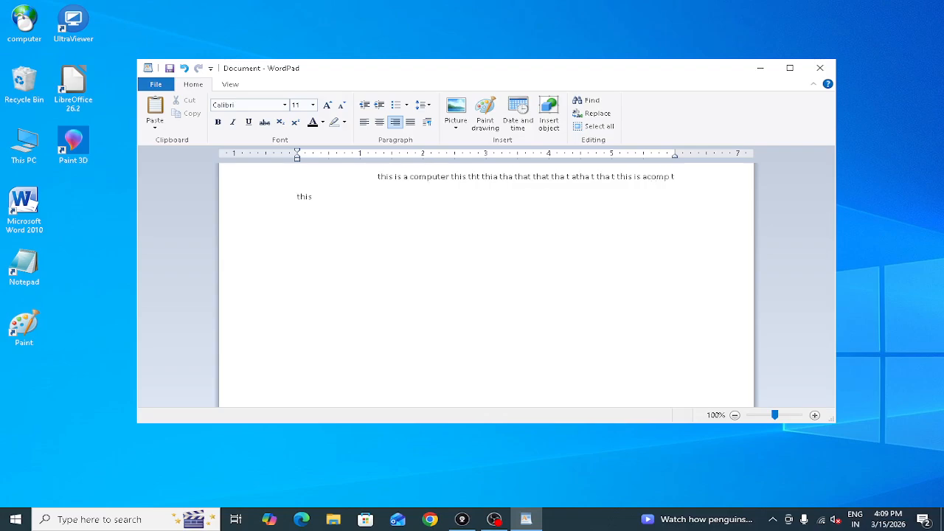
key(BackSpace)
key(BackSpace)
text(uuter)
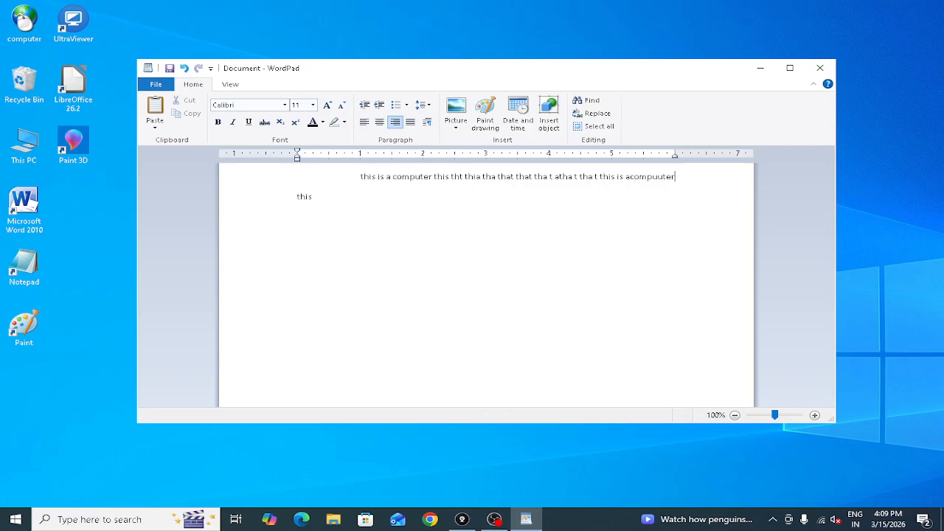
Copy the phrase "this is acompuuter" and paste it repeatedly until the first paragraph fills four lines.
drag(677, 178, 604, 191)
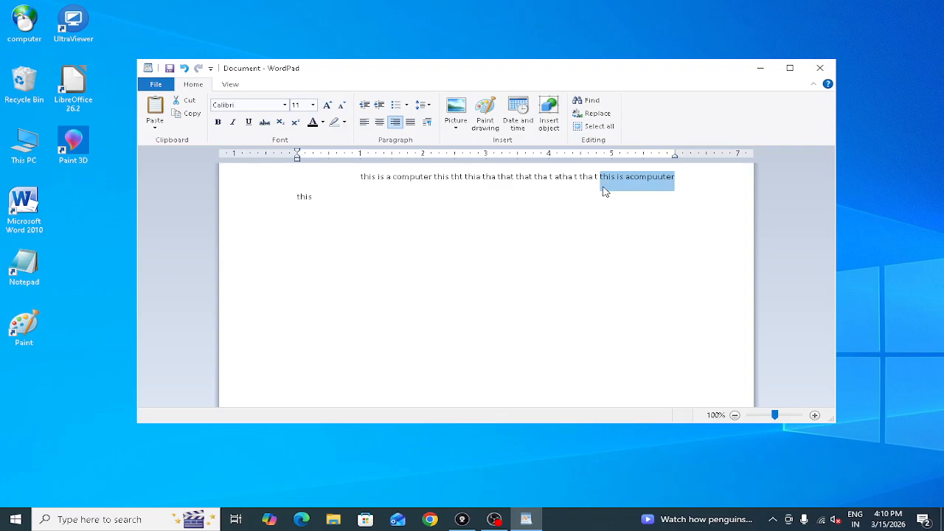
key(ctrl+c)
key(ctrl+v)
key(ctrl+v)
key(ctrl+v)
key(ctrl+v)
key(ctrl+v)
key(ctrl+v)
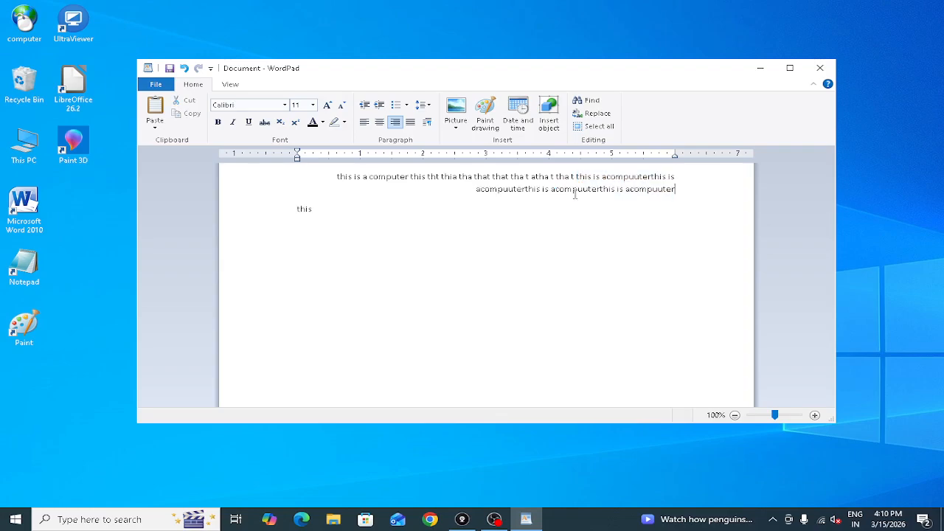
key(ctrl+v)
key(ctrl+v)
key(ctrl+v)
key(ctrl+v)
key(ctrl+v)
key(ctrl+v)
key(ctrl+v)
key(ctrl+v)
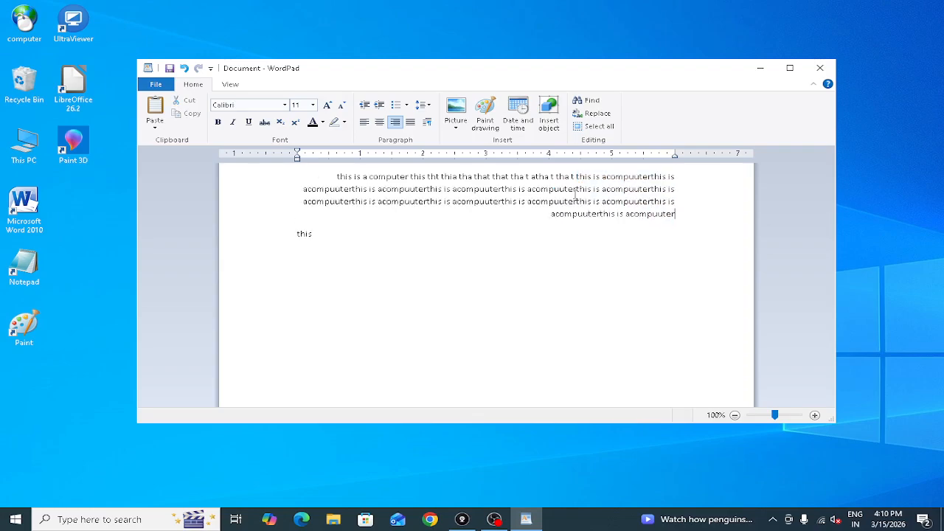
key(ctrl+v)
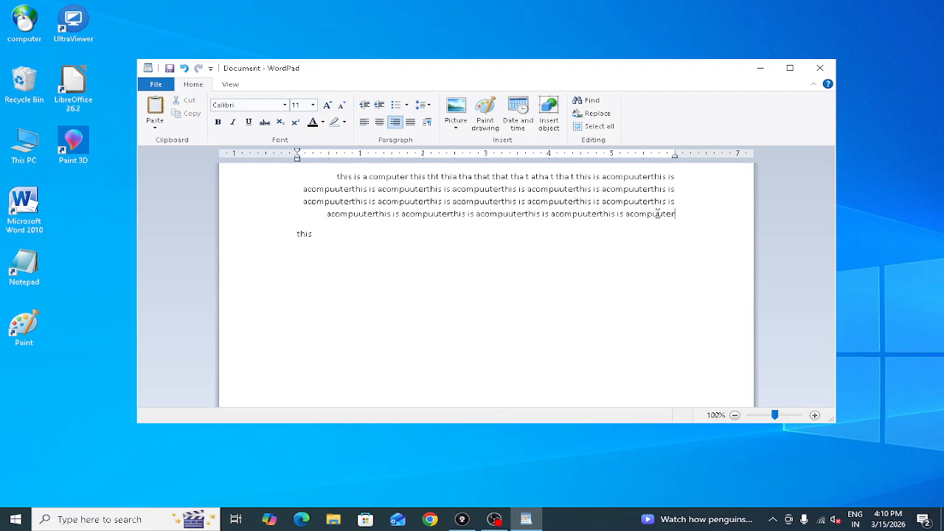
Start a new paragraph below the first one and paste the copied phrase into it four times.
key(Return)
key(ctrl+v)
key(ctrl+v)
key(ctrl+v)
key(ctrl+v)
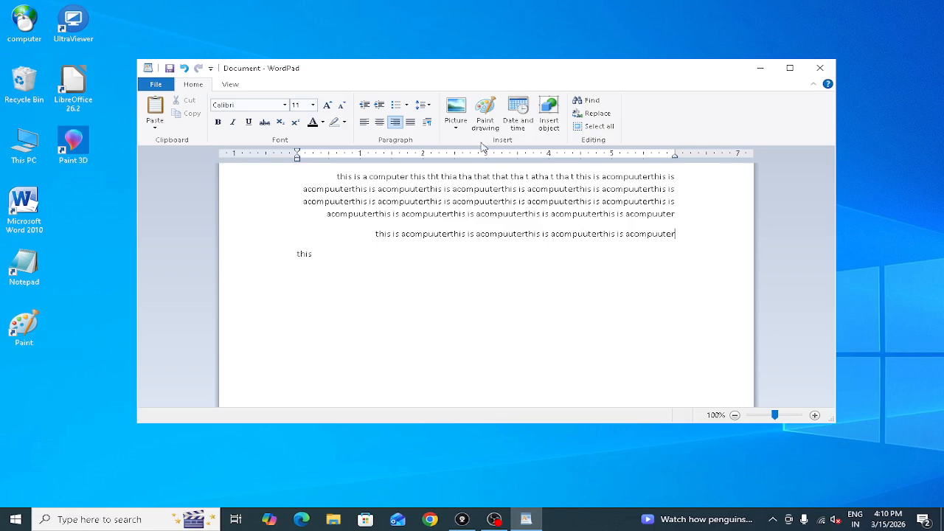
Center the two paragraphs above the last line "this".
click(379, 124)
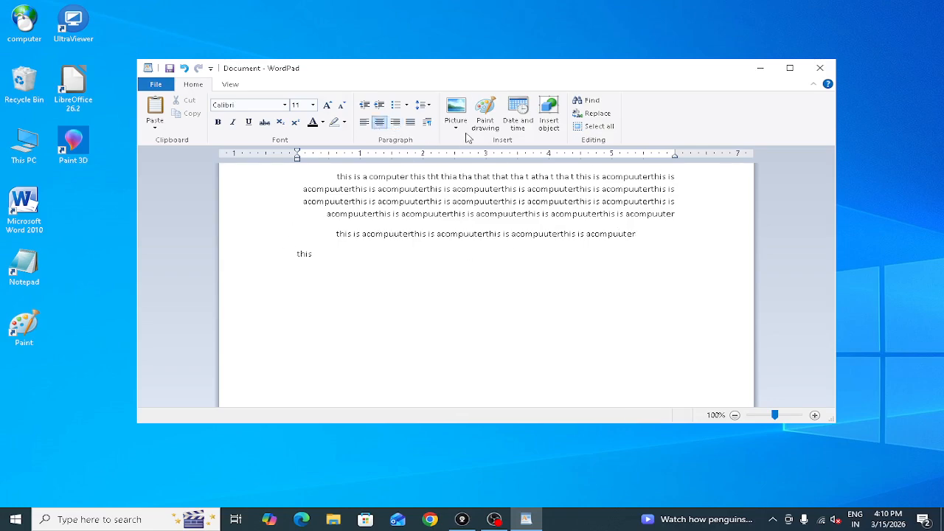
drag(677, 230, 321, 168)
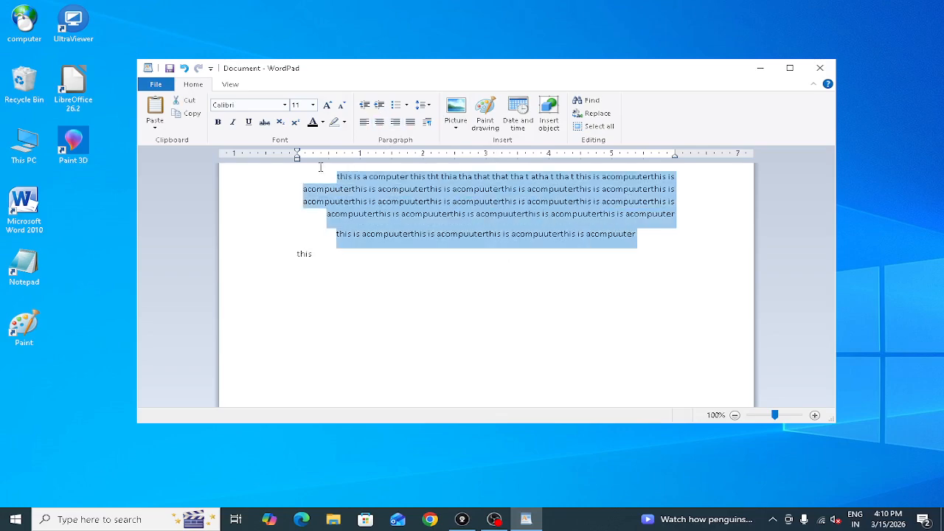
click(380, 124)
click(626, 255)
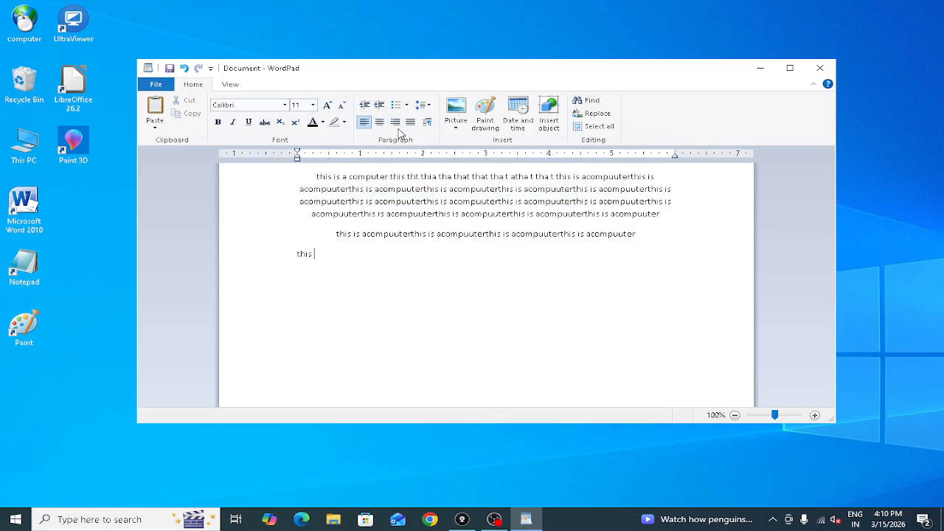
Select all the text in the document and left-align it.
click(594, 236)
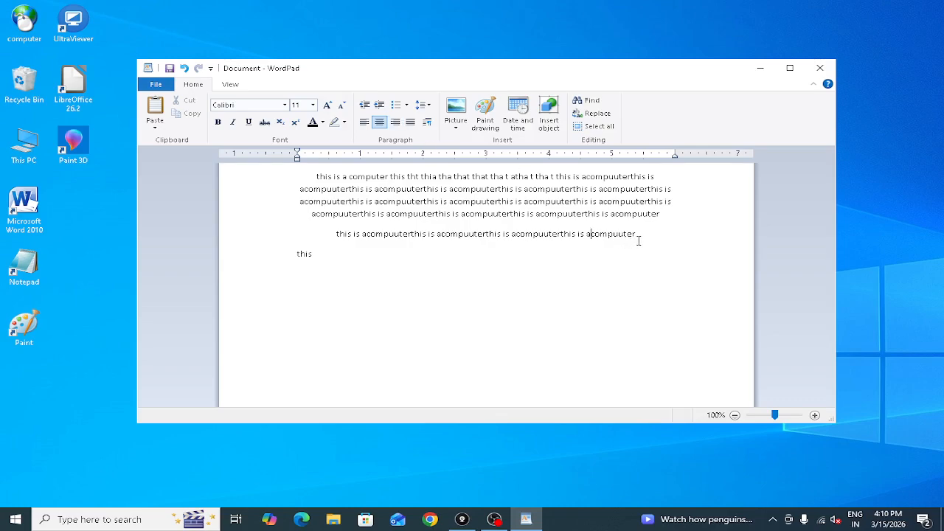
drag(645, 234, 317, 175)
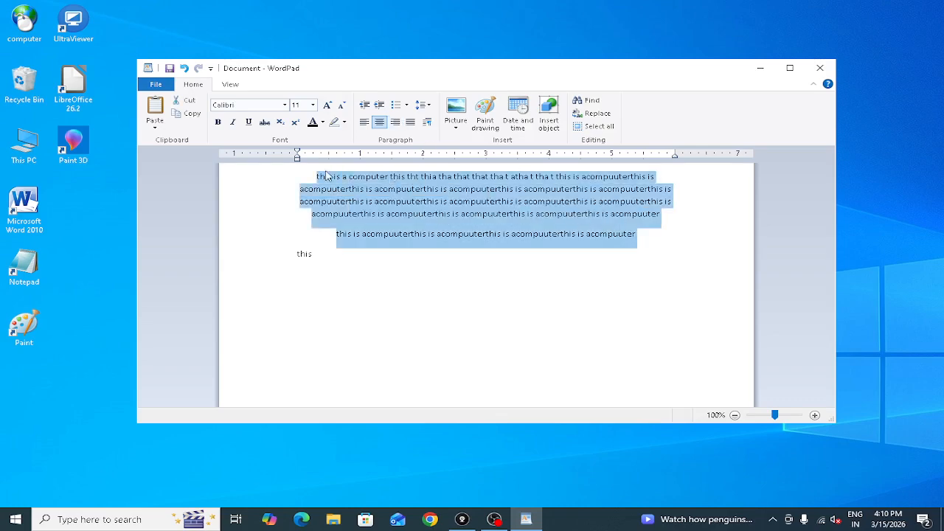
click(670, 251)
key(ctrl+a)
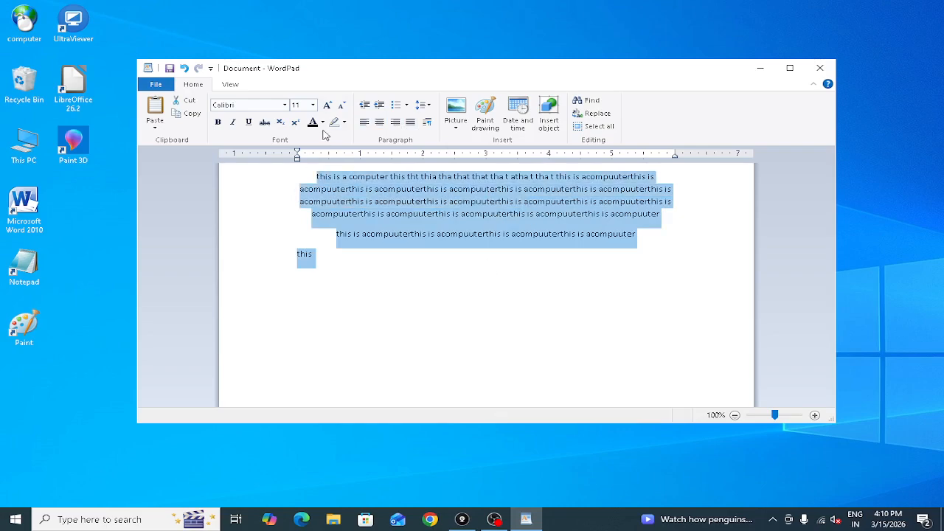
click(363, 123)
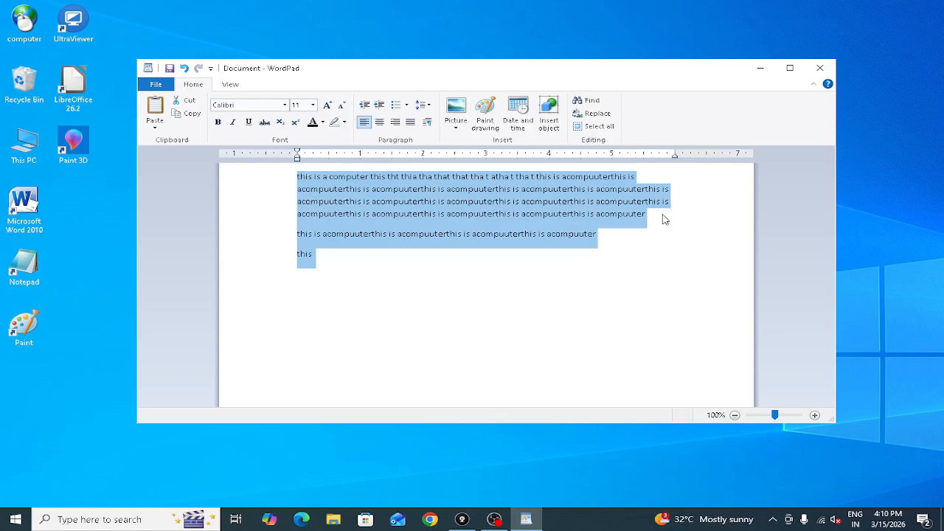
Try center and right alignment on all the selected text, and set it to justified.
click(381, 122)
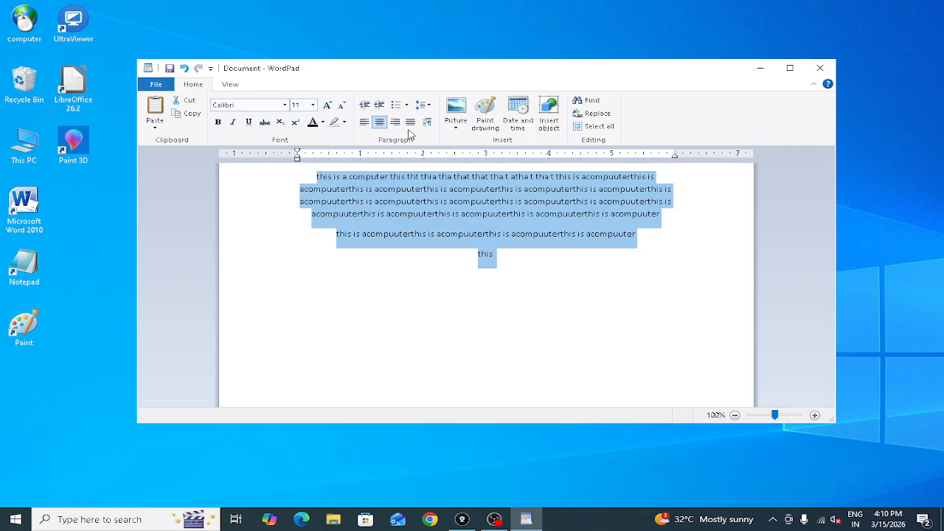
click(396, 123)
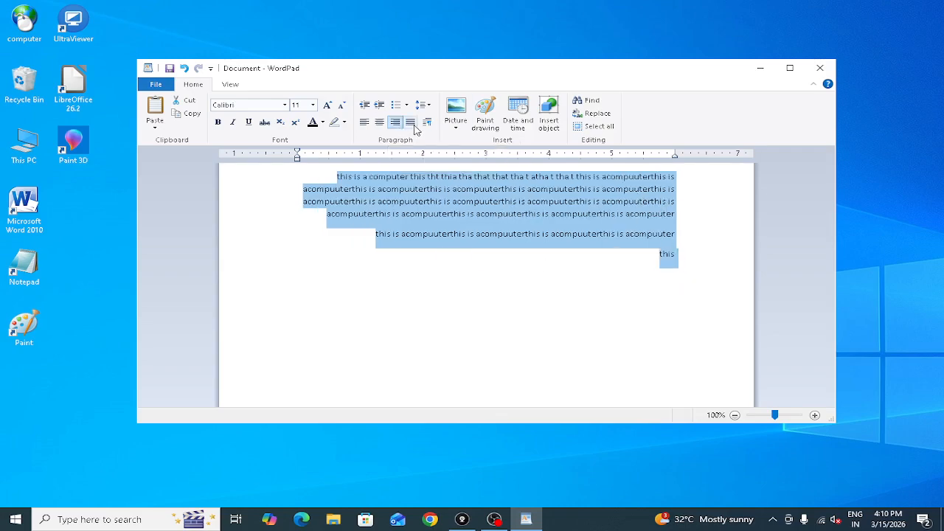
click(417, 125)
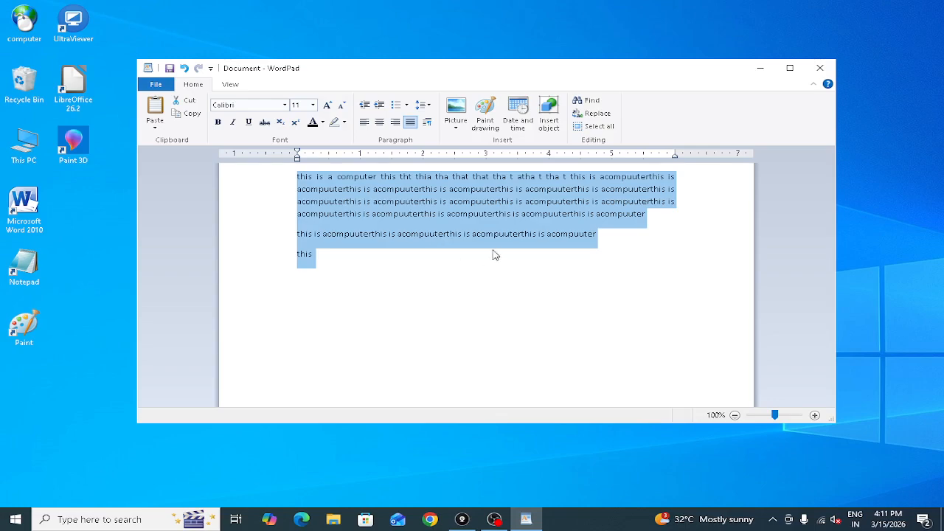
click(427, 243)
click(652, 215)
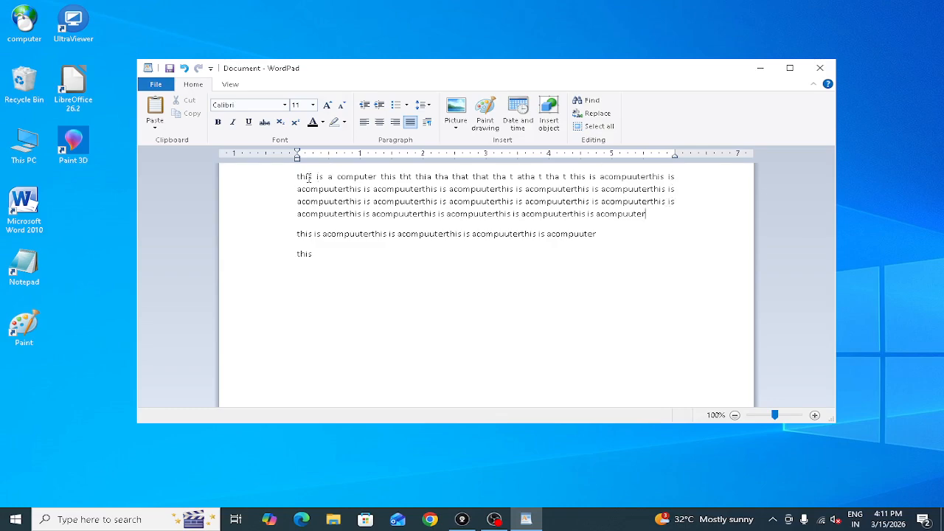
Highlight parts of each line of the first justified paragraph to examine how the text meets the right margin.
drag(364, 177, 651, 177)
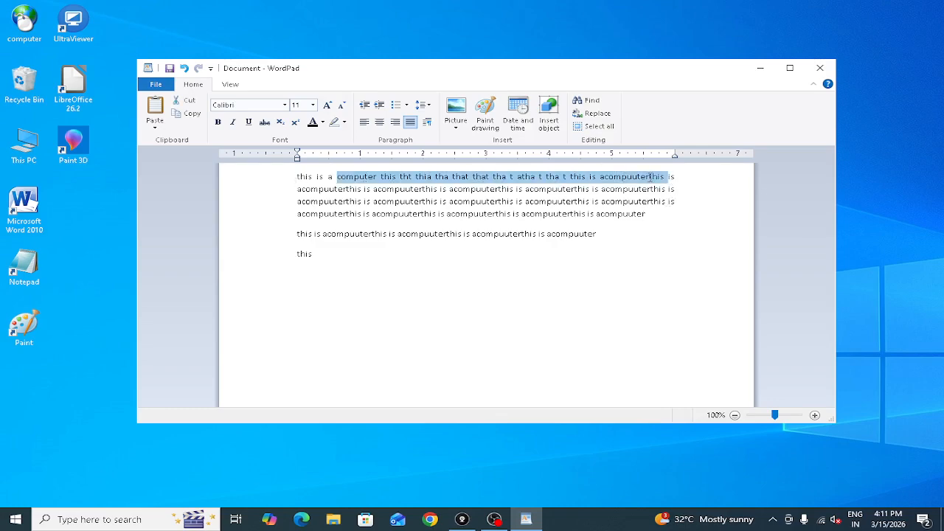
drag(425, 189, 672, 190)
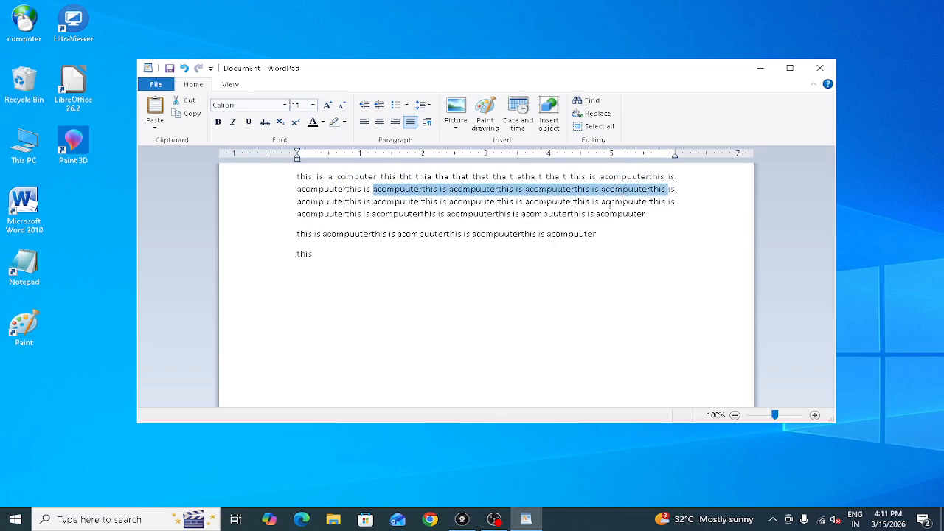
drag(609, 201, 664, 206)
drag(588, 215, 645, 216)
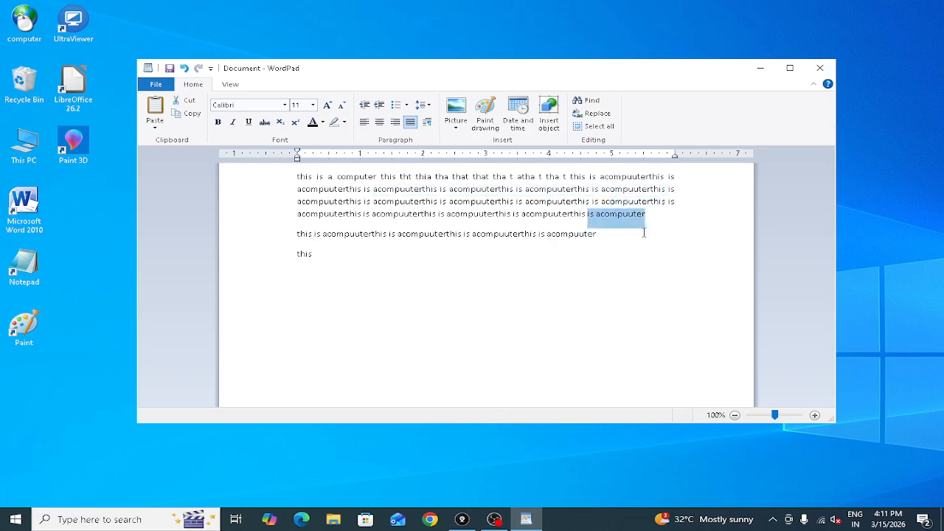
click(651, 224)
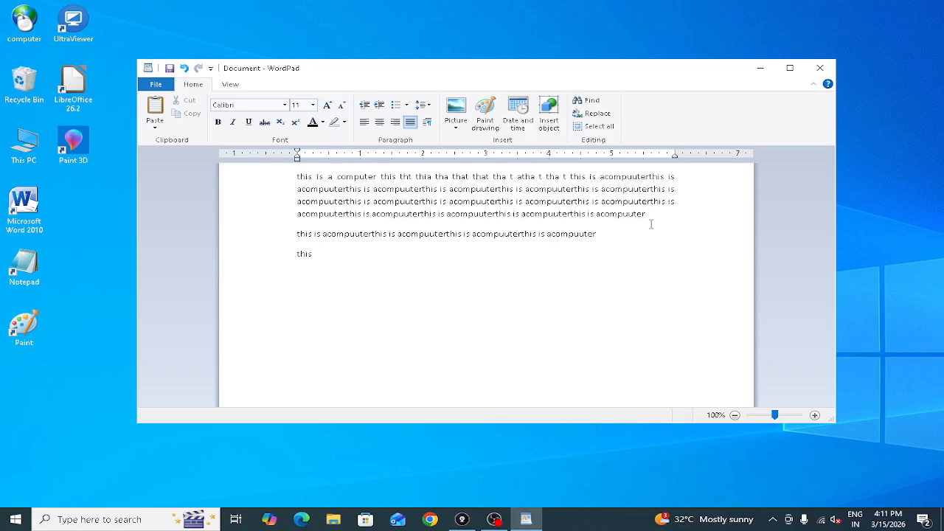
Join the second paragraph onto the end of the first one.
click(292, 236)
click(299, 235)
key(BackSpace)
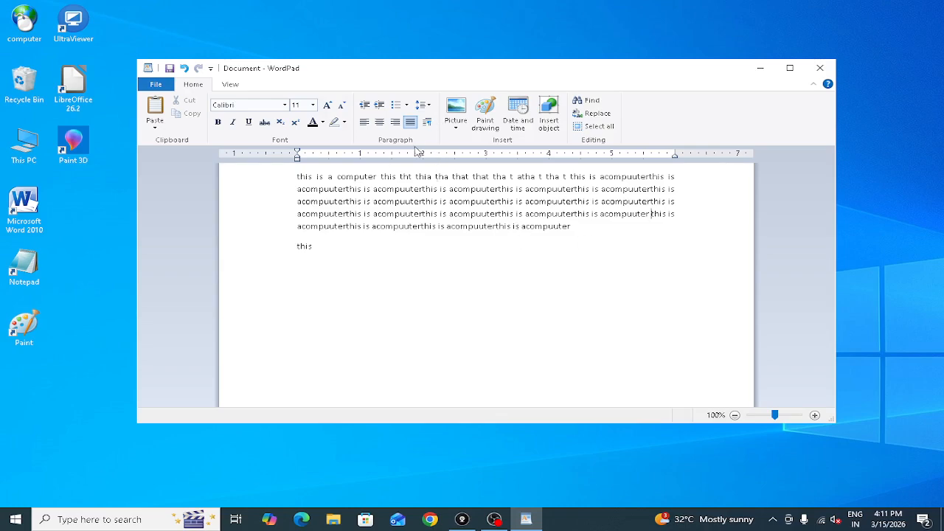
Delete all the text in the document and left-align the empty line.
key(ctrl+a)
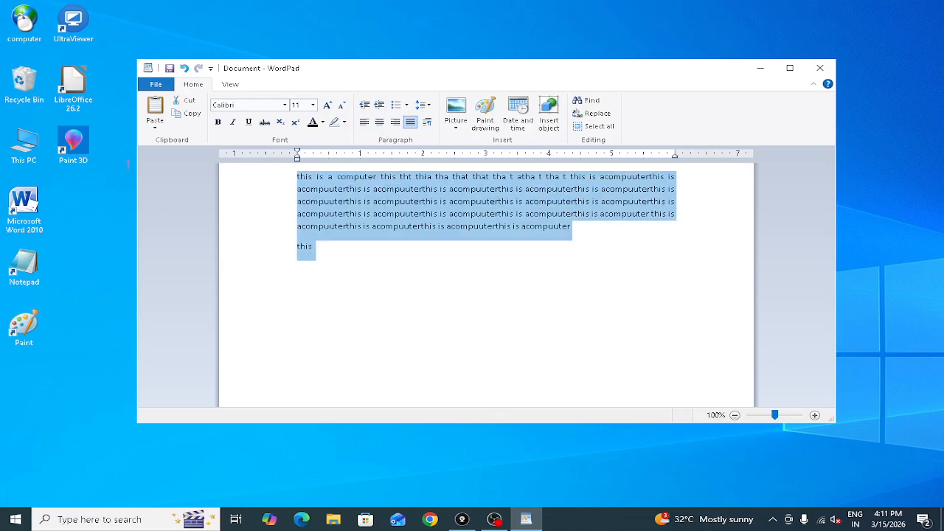
key(Delete)
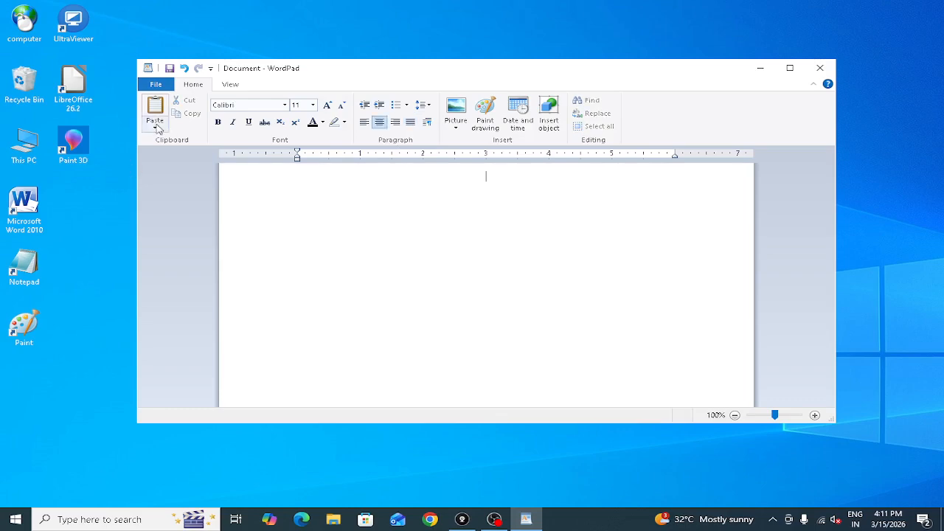
click(364, 122)
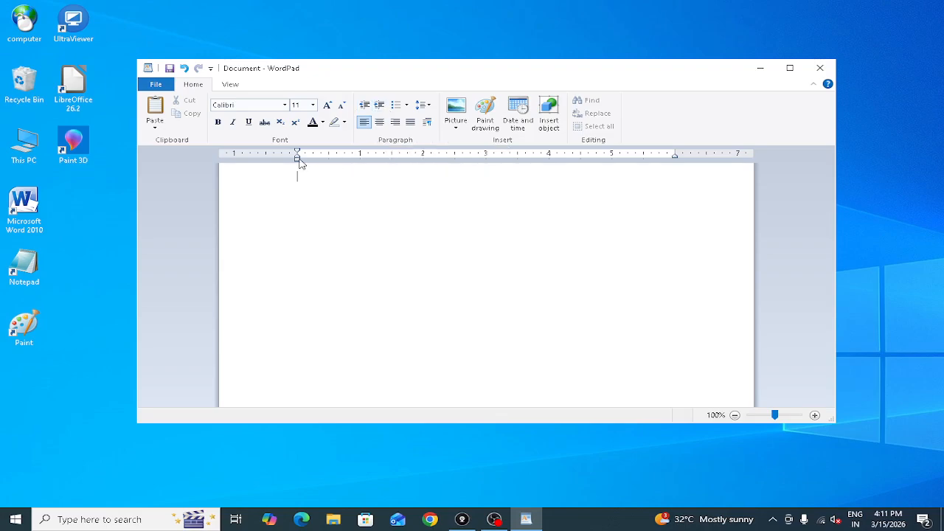
Try shifting the empty line's left indent to about the 1-inch mark and back, and increasing and decreasing its indent level repeatedly.
mouse_move(298, 161)
mouse_down()
mouse_move(407, 160)
mouse_move(322, 168)
mouse_move(359, 160)
mouse_up()
drag(368, 160, 299, 166)
click(380, 106)
click(381, 109)
click(380, 109)
click(382, 109)
click(382, 109)
click(366, 106)
click(366, 105)
click(366, 106)
click(366, 105)
click(366, 105)
click(366, 106)
Write a random sample paragraph starting "fadfgdsalkg ldskf" that wraps onto a second line, and insert "vvvvv f" and "fg" after "lfd".
text(fad fgdsalkg ldskf ldsjflkdsj flkds glkd fdld lfif sr fljk ldjlkgj lfdjf dfmdf)
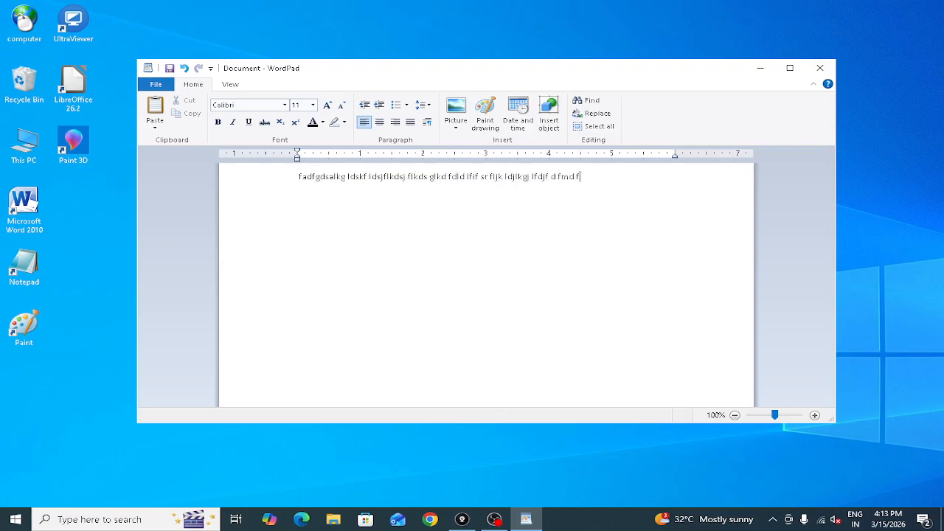
text(ljdsf dsjnlkf jdf jlkdsjfkd sfj lk)
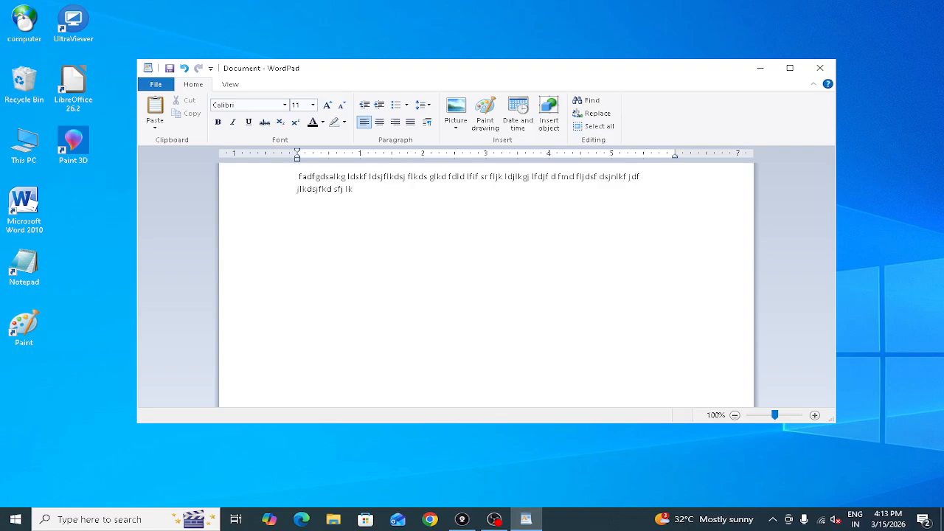
text(fj akdjlfgj)
click(638, 179)
click(543, 178)
text(vvvv)
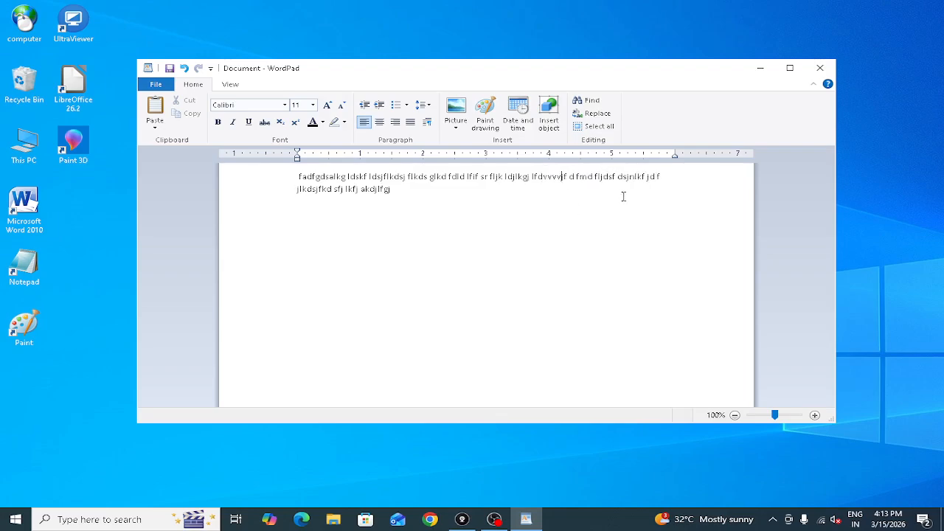
text(v f )
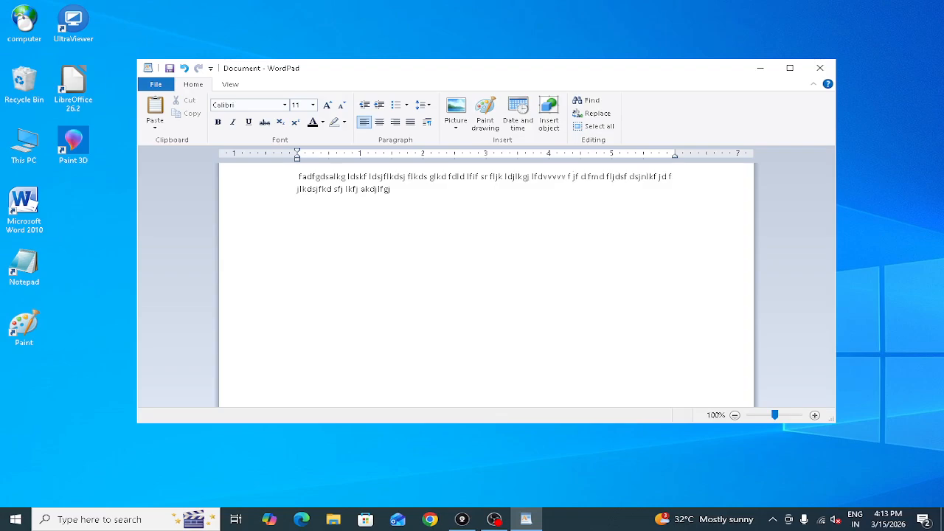
text( fg)
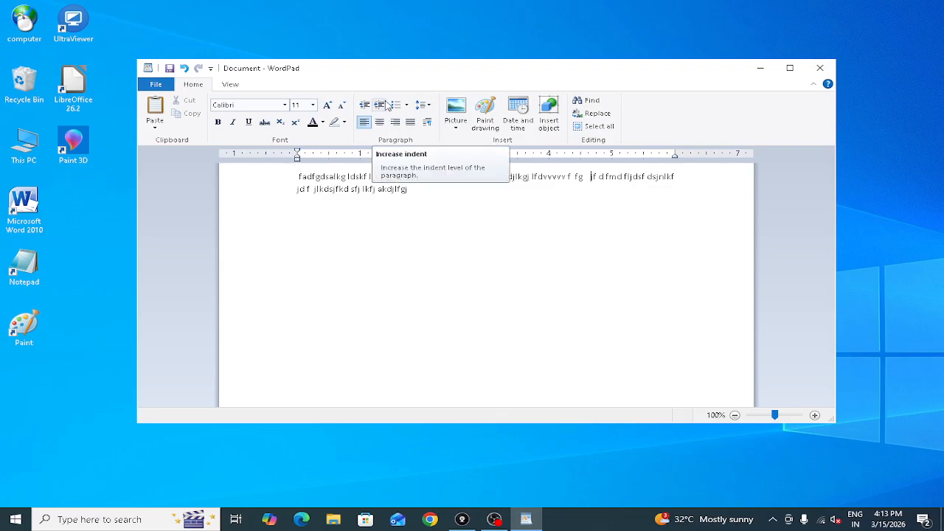
Increase the sample paragraph's indent by nine levels.
click(386, 105)
click(386, 105)
click(386, 105)
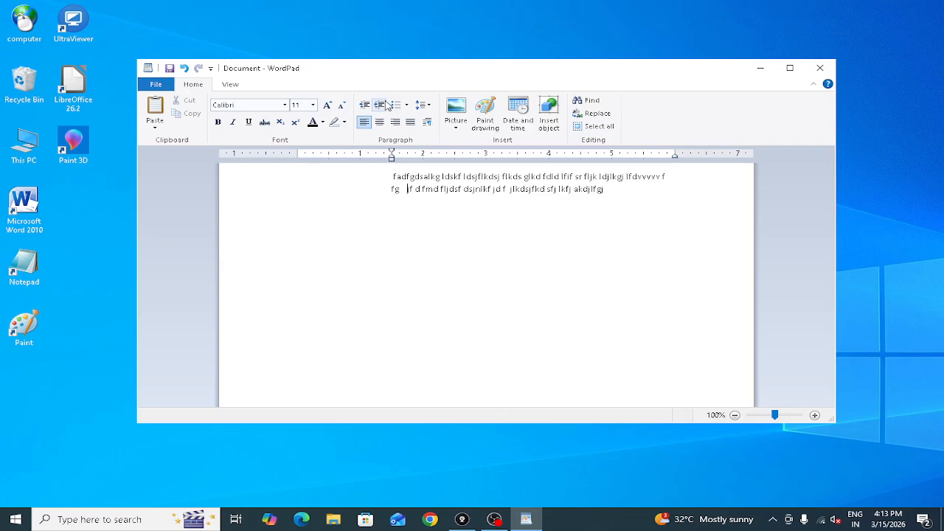
click(386, 106)
click(386, 105)
click(386, 105)
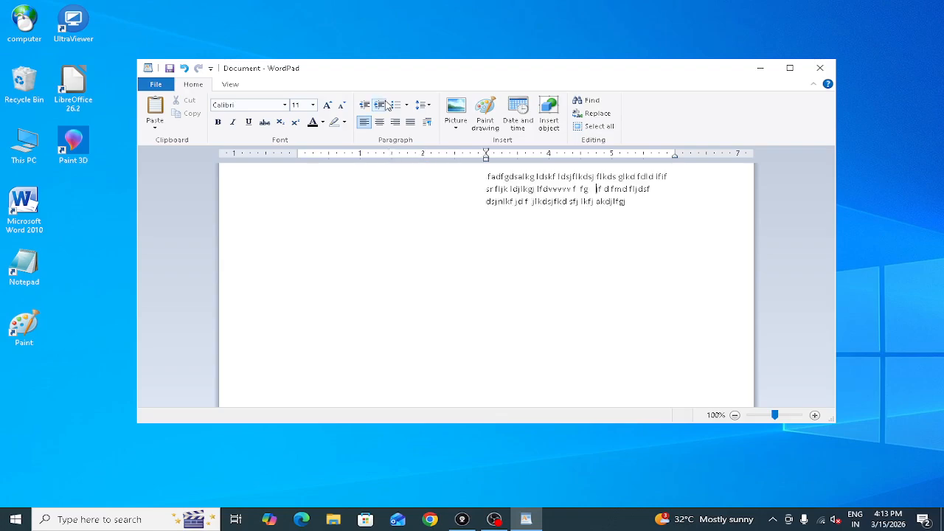
click(386, 105)
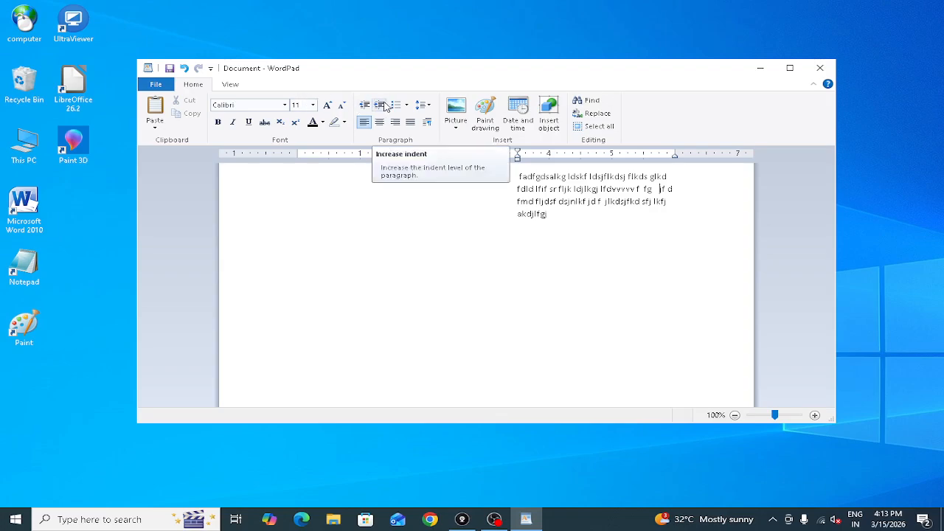
click(386, 105)
click(386, 105)
Decrease the sample paragraph's indent level by level until it is back at the left margin.
click(363, 107)
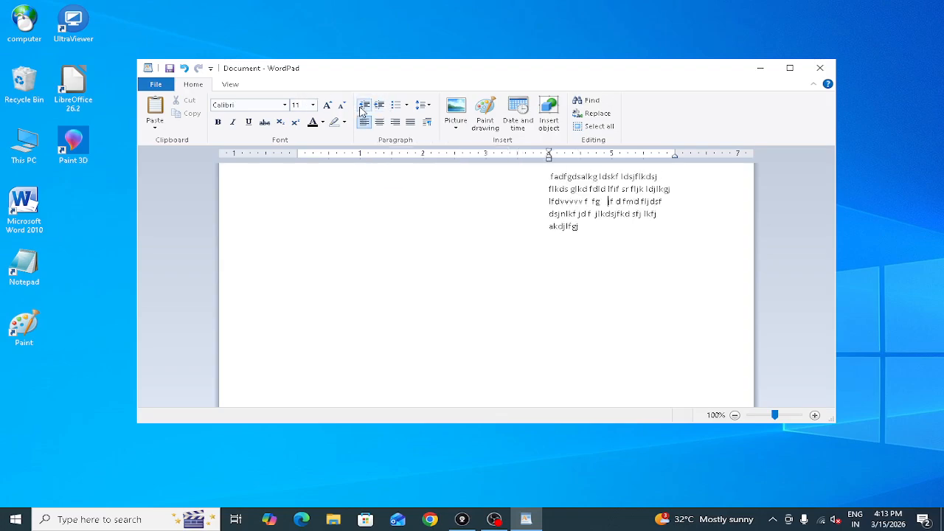
click(363, 107)
click(363, 107)
click(362, 107)
click(363, 107)
click(363, 107)
click(363, 107)
click(363, 107)
click(363, 107)
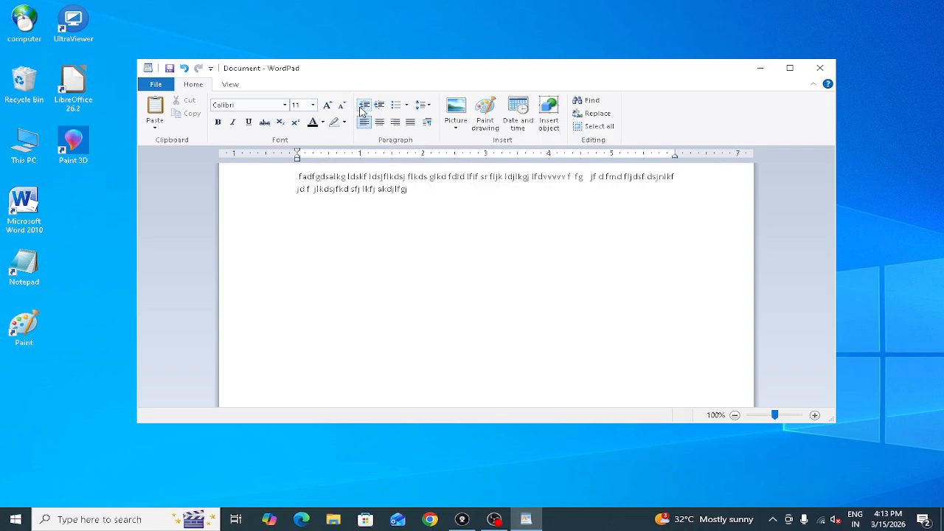
Preview the bullet, number and letter list styles on the sample paragraph without applying one.
click(299, 176)
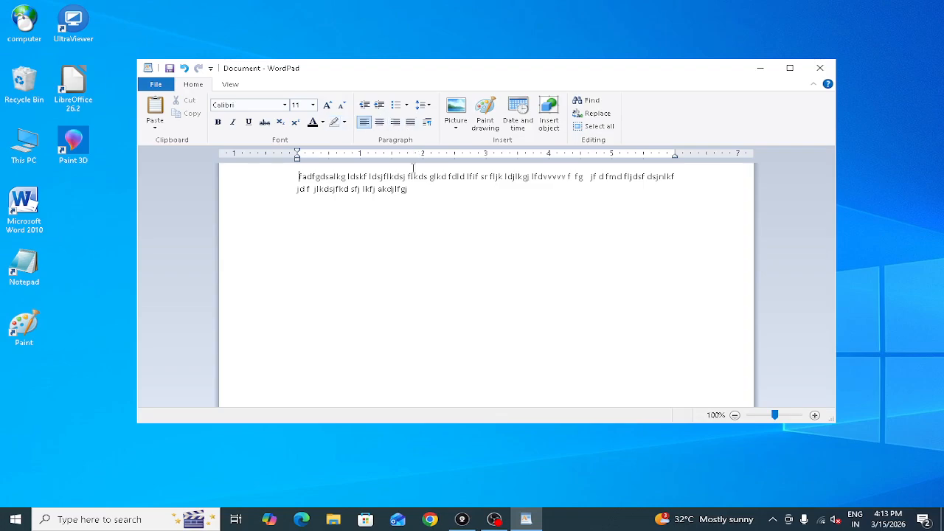
click(408, 107)
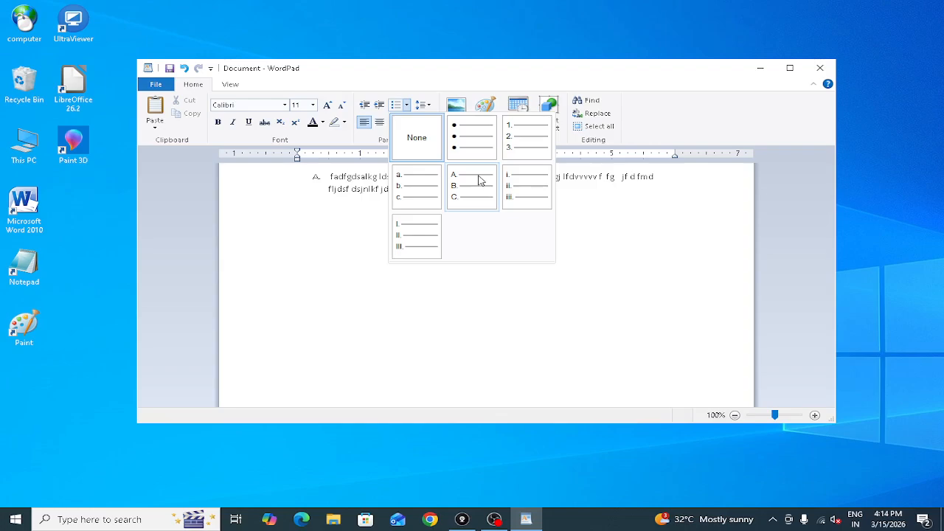
click(583, 213)
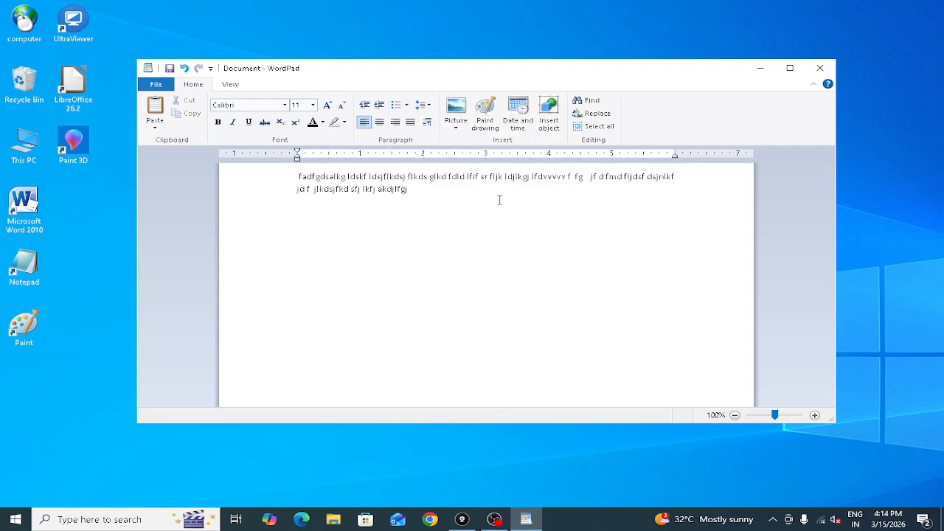
Replace the sample paragraph with the heading "Computer".
triple_click(276, 176)
key(Delete)
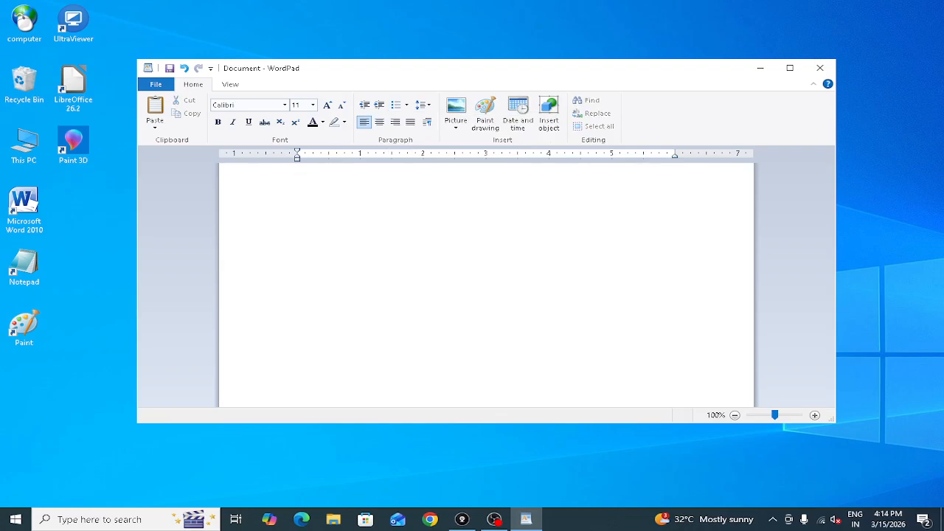
text(Computer)
Format the heading "Computer" in bold at font size 20.
drag(347, 182, 305, 172)
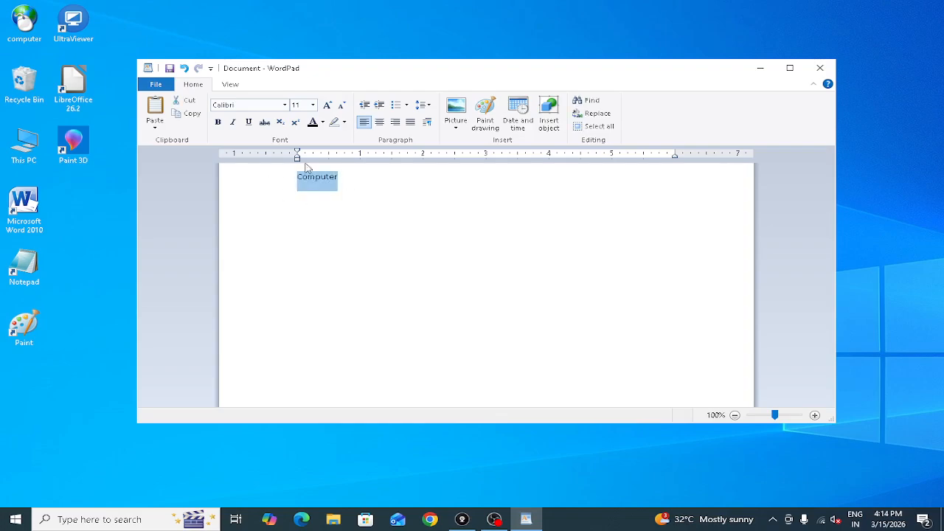
click(328, 105)
click(328, 104)
click(328, 104)
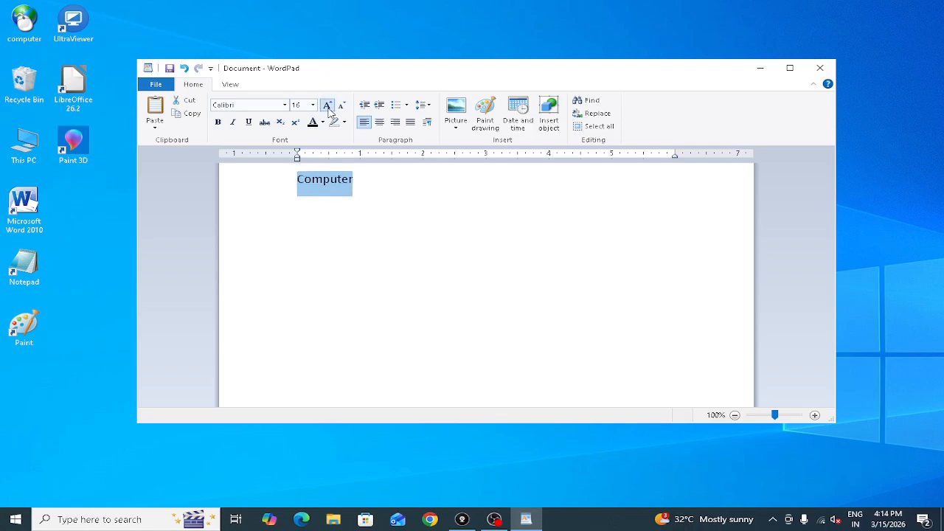
click(328, 105)
click(328, 105)
click(217, 124)
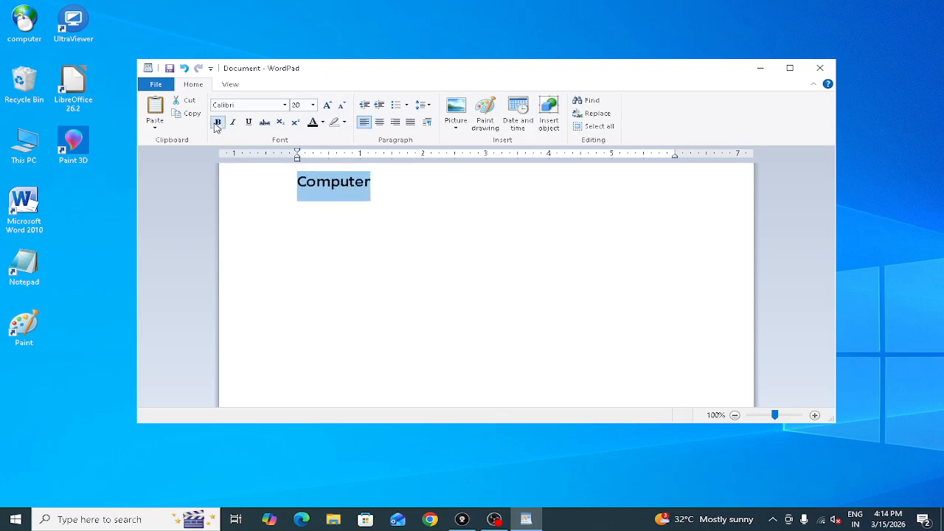
Start a bulleted list on a new line below the heading, with bold off and font size 16.
click(377, 184)
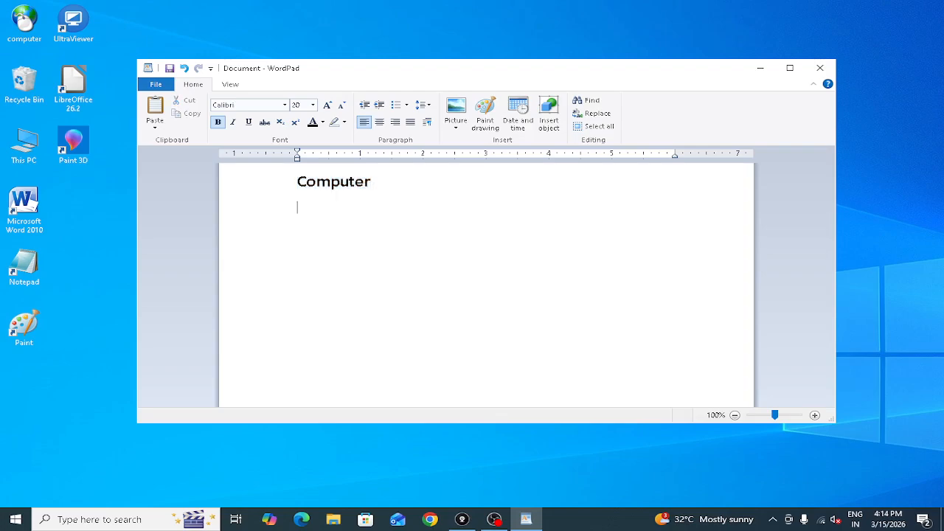
key(Return)
click(218, 123)
double_click(339, 107)
click(407, 105)
click(487, 150)
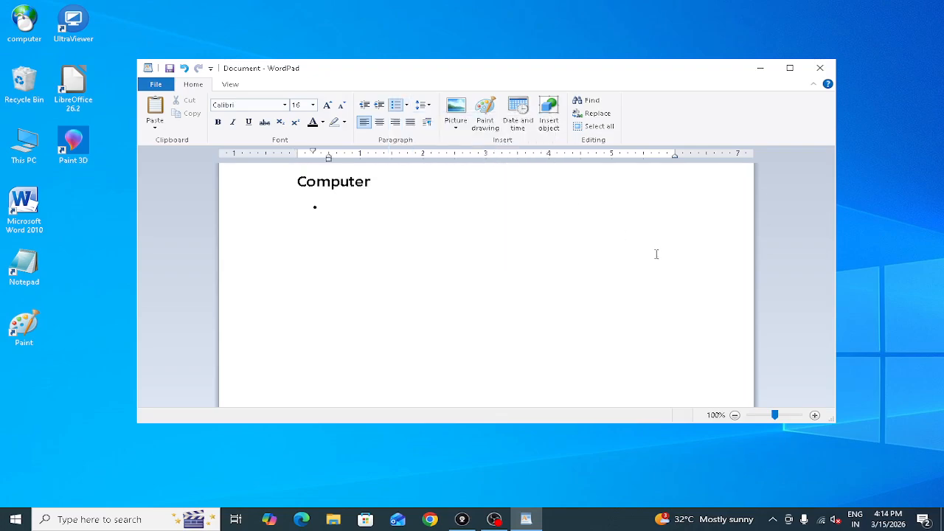
Enter the bullet items "this is a computer", "this" and "thsi", and end the list.
text(this is a comput)
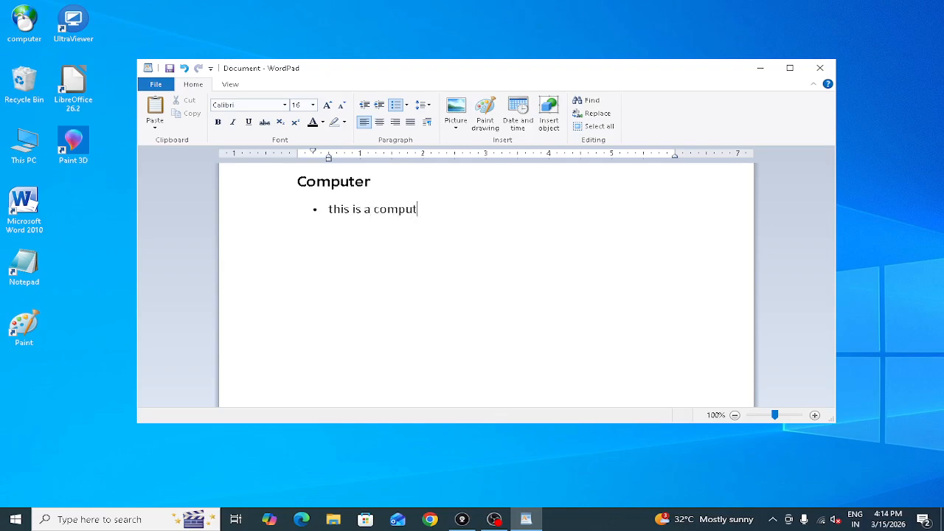
text(er)
key(Return)
text(this)
key(Return)
text(thsi)
key(Return)
key(Return)
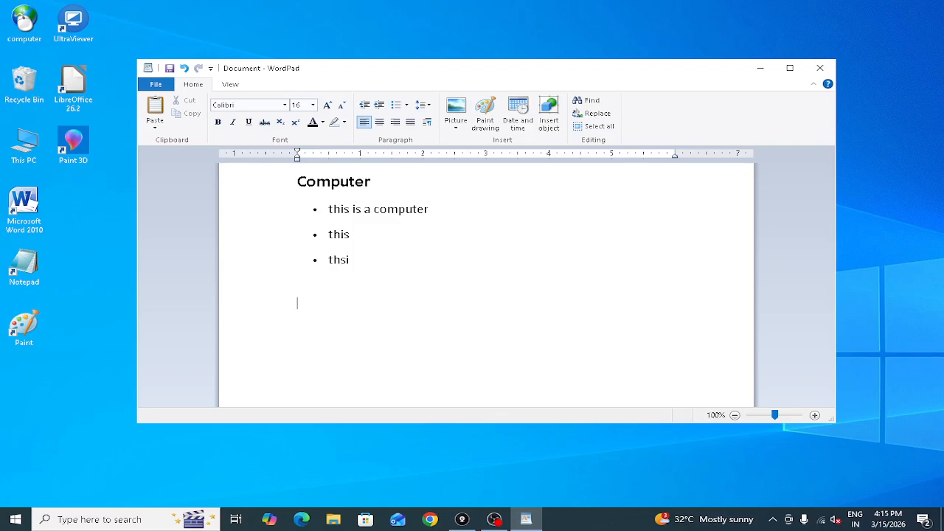
Remove the extra blank line below the bullets and start a 1, 2, 3 numbered list there with the item "this".
key(ctrl+shift+l)
key(Tab)
key(BackSpace)
key(BackSpace)
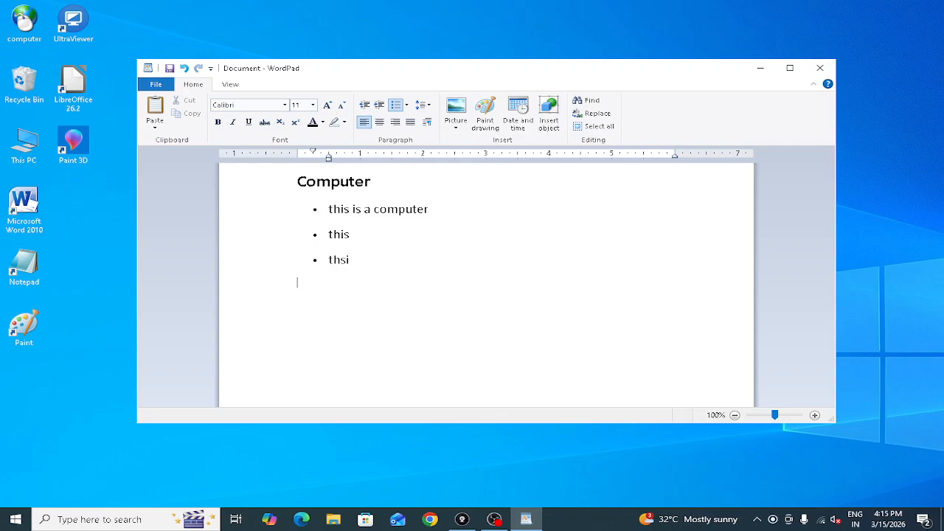
click(408, 104)
click(522, 144)
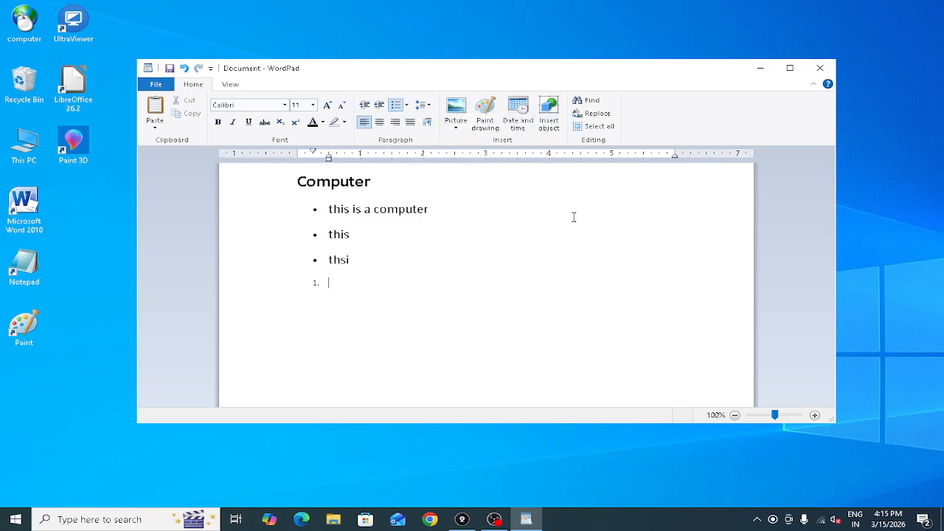
text(this)
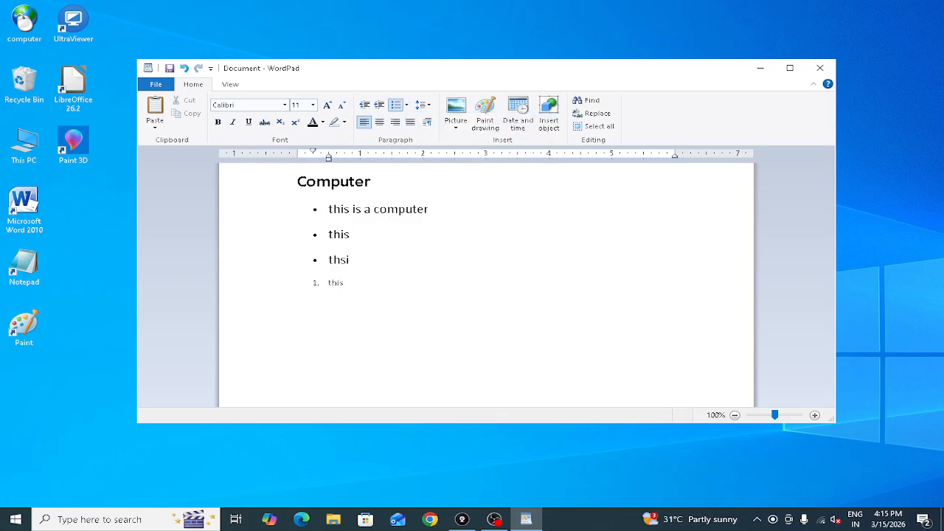
Add the line "dthd" below the numbered item as plain text without list formatting.
key(Return)
key(Tab)
text(dthd)
click(399, 106)
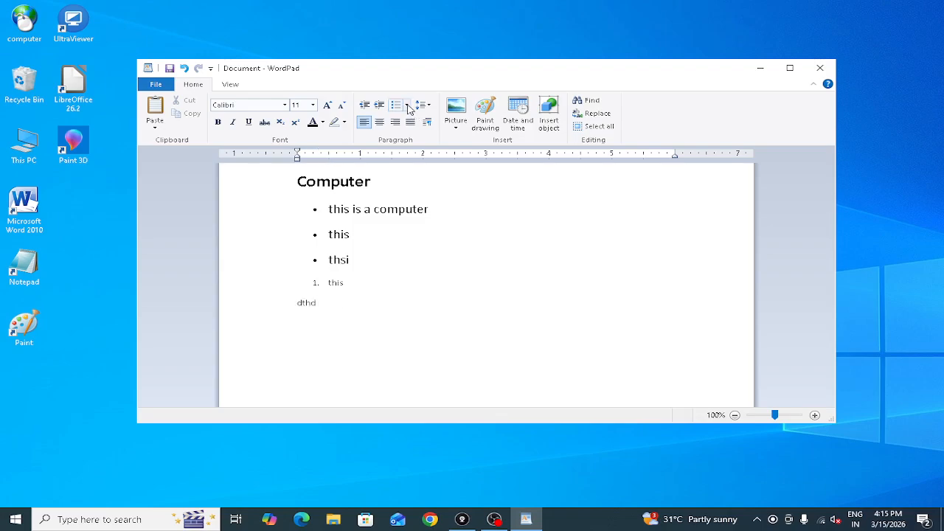
Remove the list formatting from the three bulleted items and the numbered item.
click(410, 109)
click(361, 315)
drag(360, 284, 279, 208)
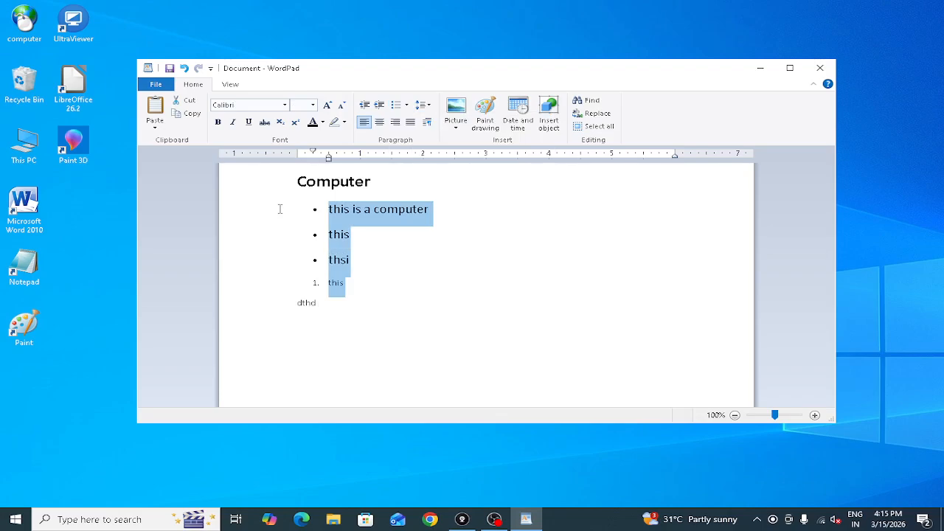
click(396, 110)
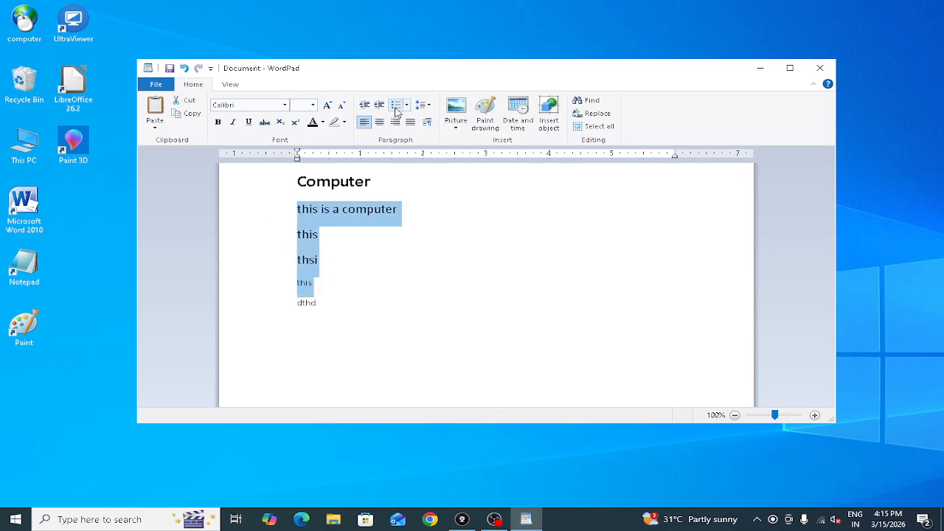
Set the line spacing of the four lines from "this is a computer" through the small "this" to 1.0.
click(386, 250)
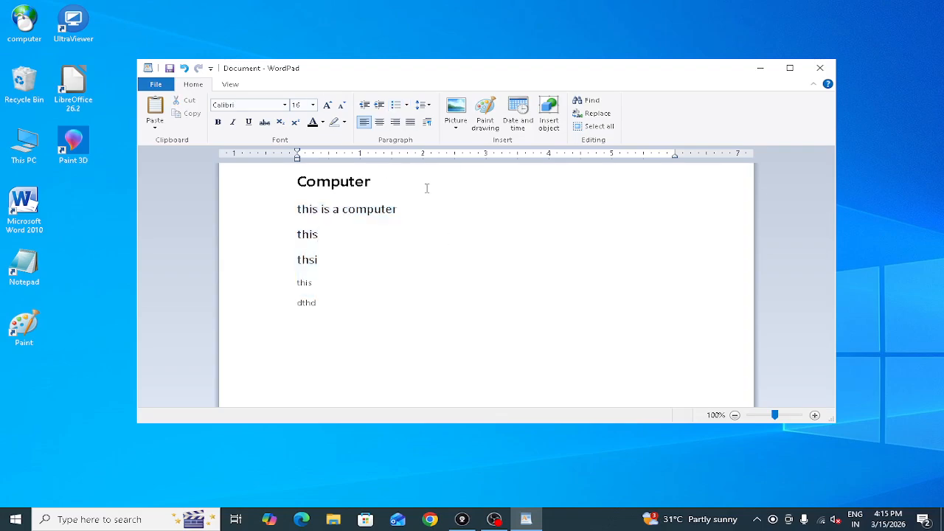
click(428, 106)
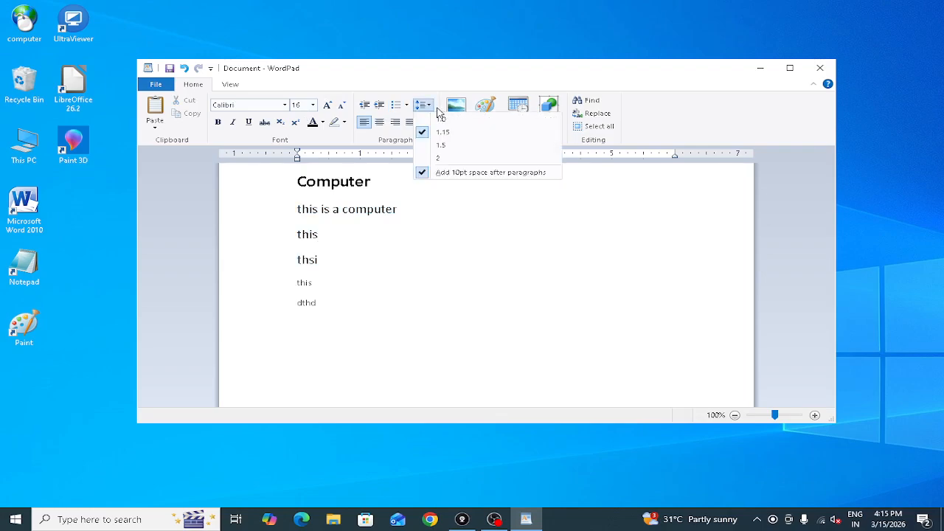
click(314, 217)
drag(323, 286, 288, 217)
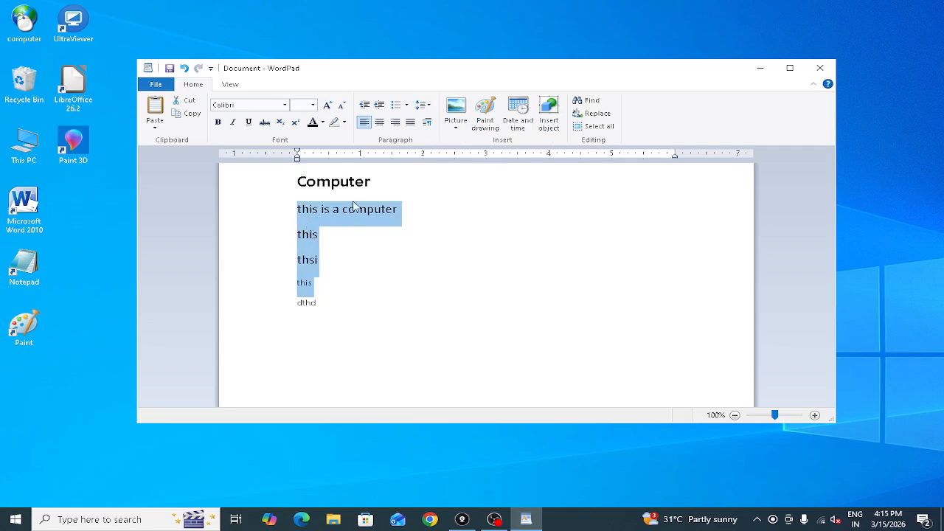
click(430, 106)
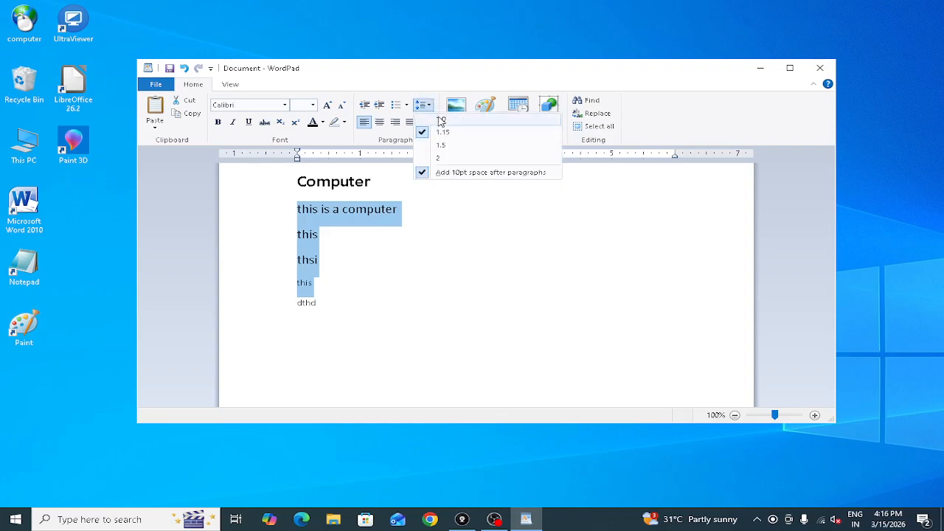
click(440, 120)
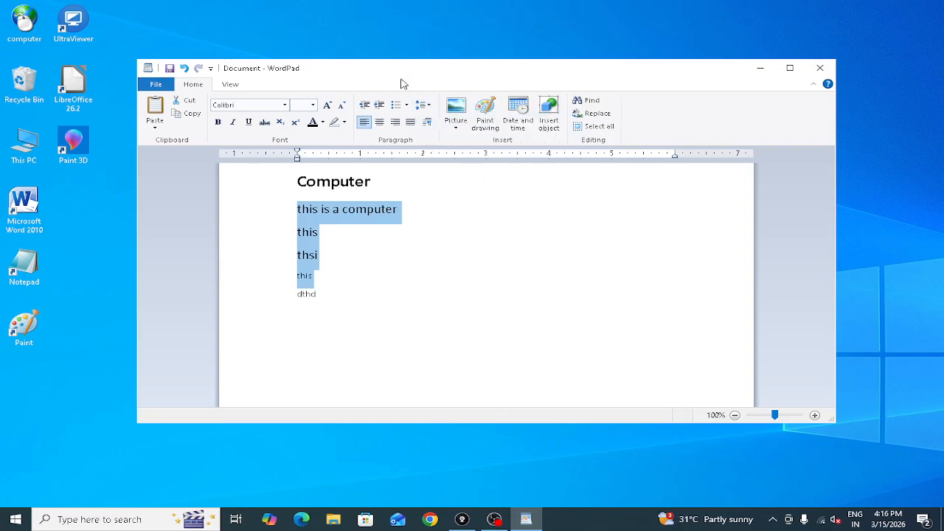
Try line spacing 2 on the four selected lines and return them to 1.0.
click(425, 106)
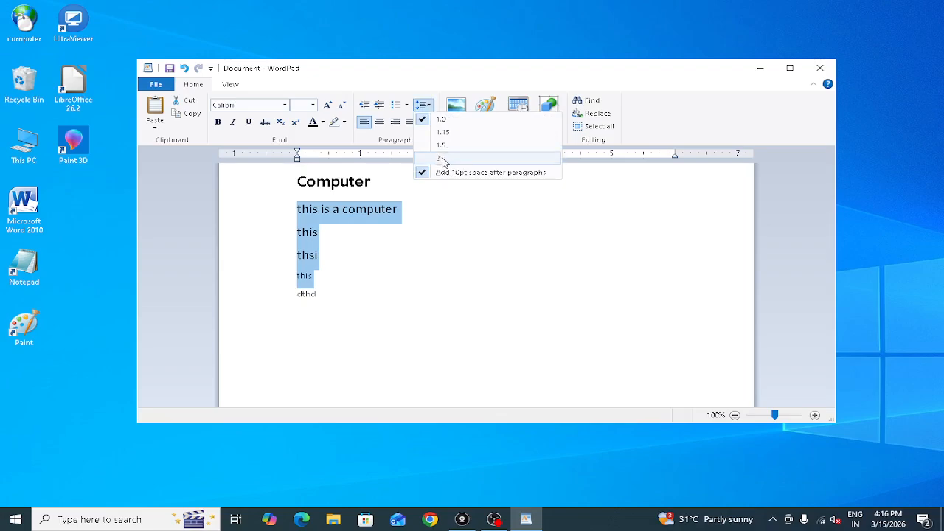
click(442, 159)
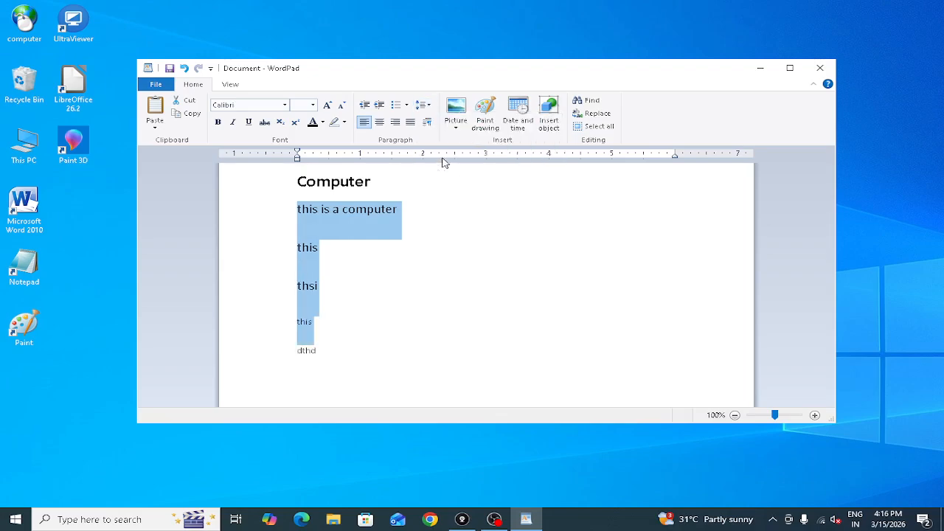
click(423, 106)
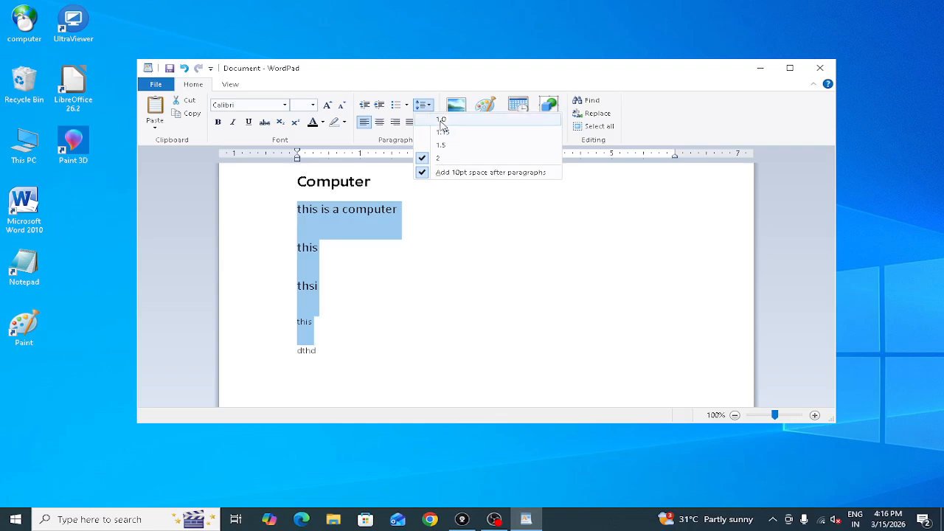
click(441, 119)
Turn off the 10pt space after paragraphs for the selected lines and turn it back on.
click(428, 107)
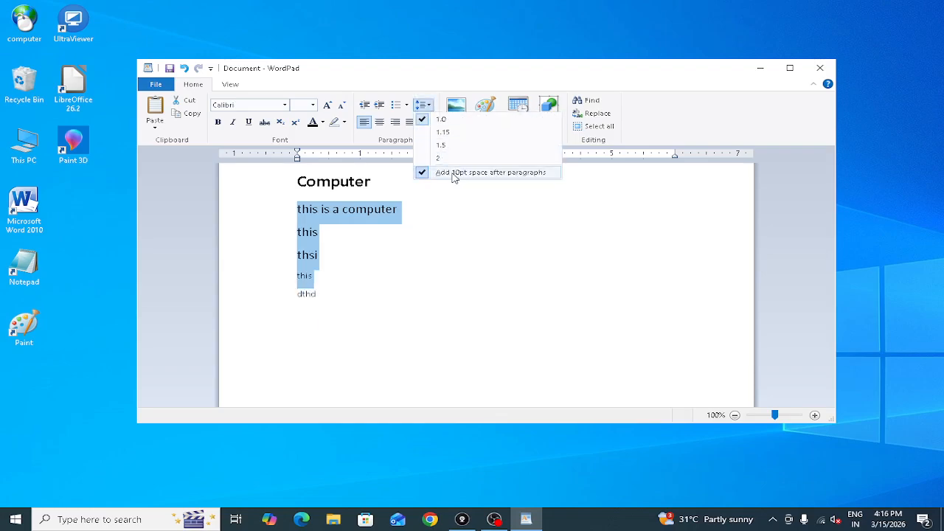
click(497, 174)
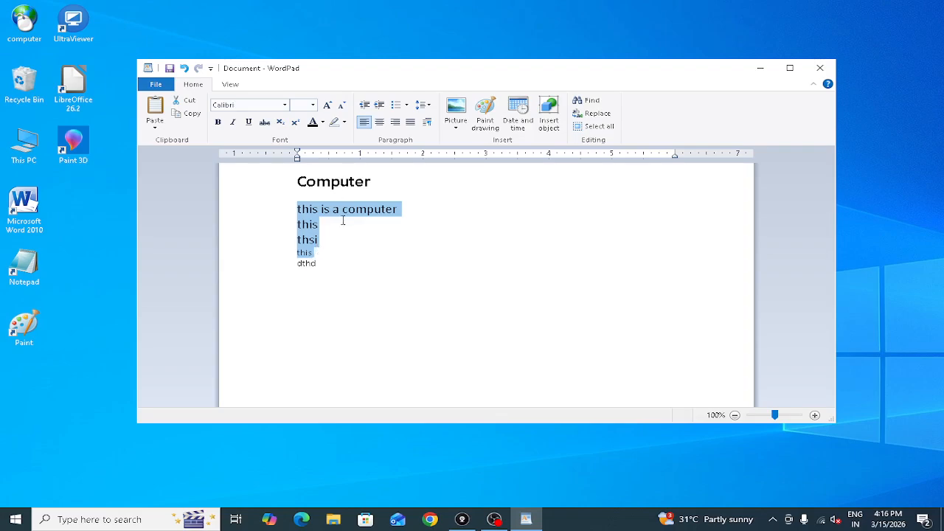
click(420, 104)
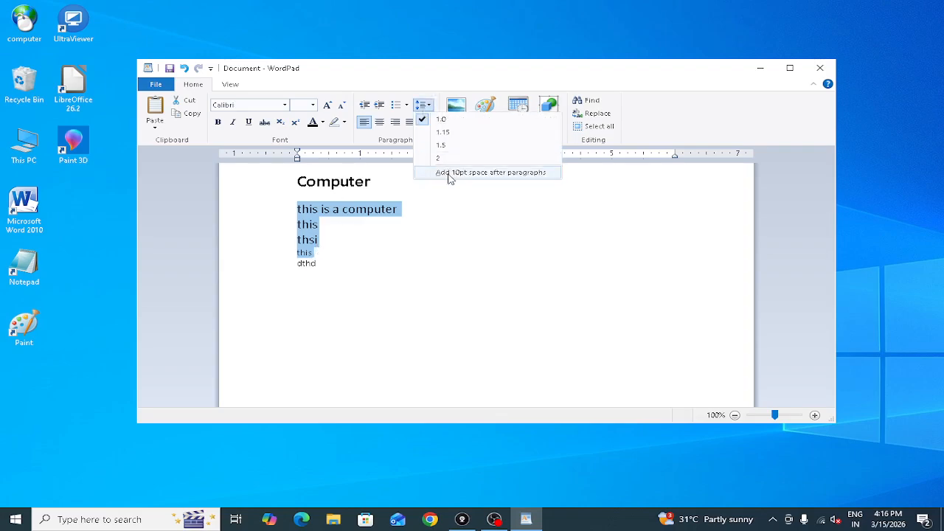
click(447, 174)
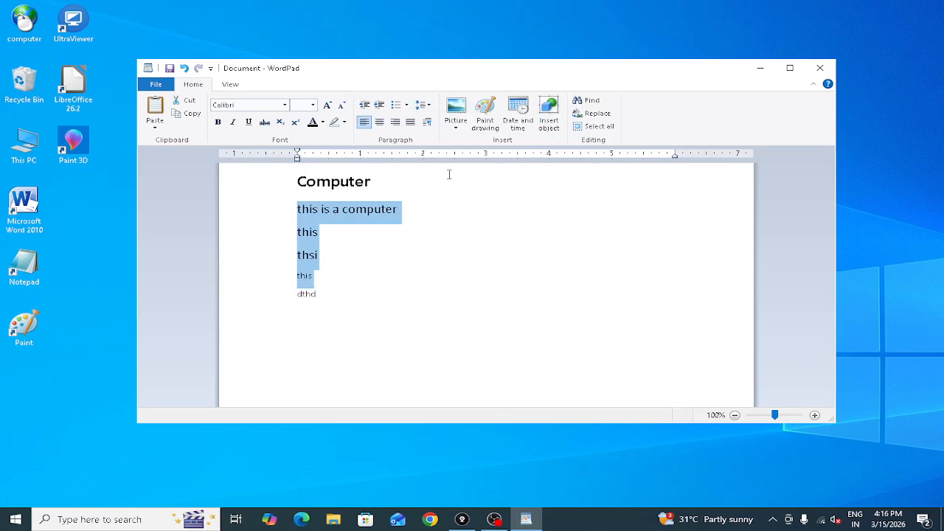
Remove the 10pt space after the selected paragraphs and set their line spacing to 1.15.
click(421, 105)
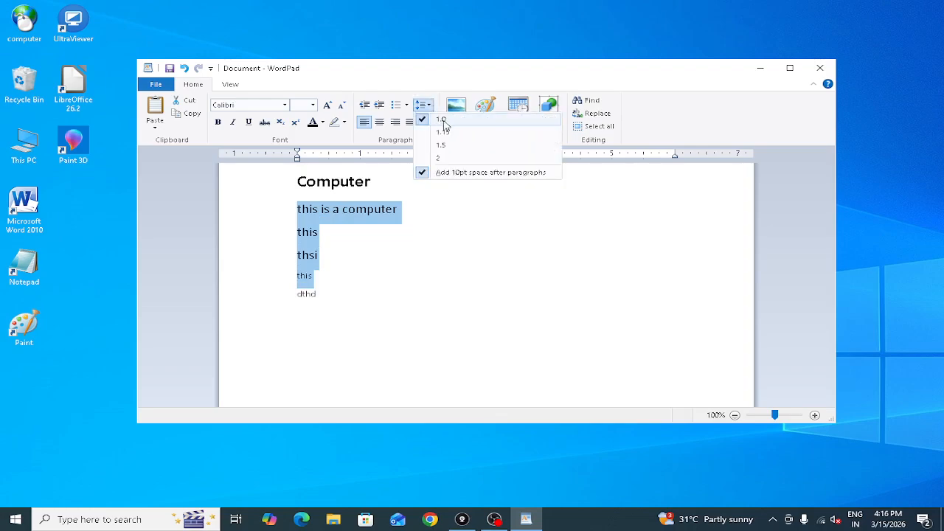
click(455, 173)
click(422, 105)
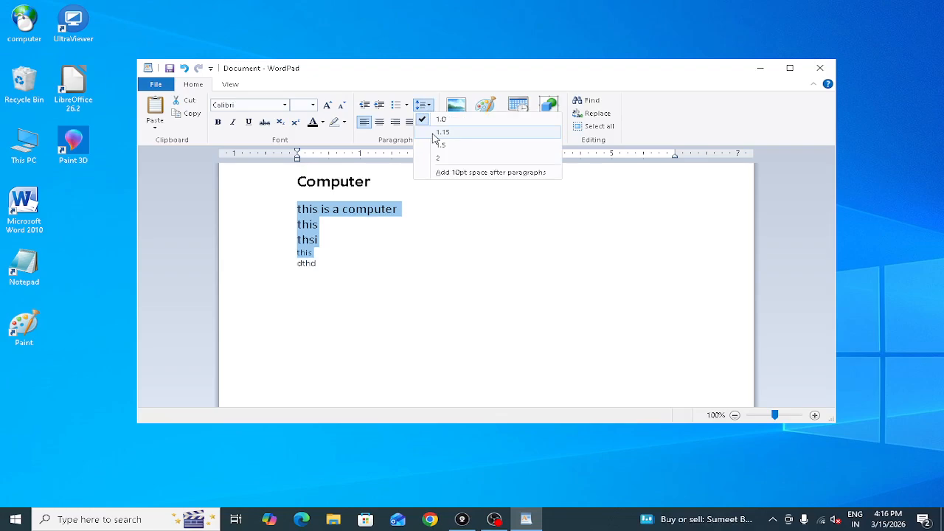
click(435, 134)
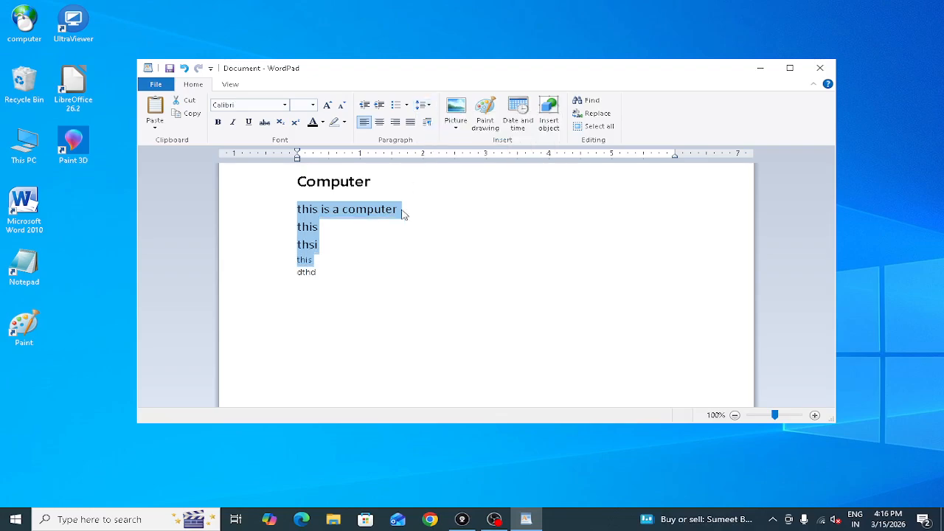
Review the Paragraph dialog's indentation, line spacing and alignment settings for the selected lines, and cancel without changes.
click(427, 122)
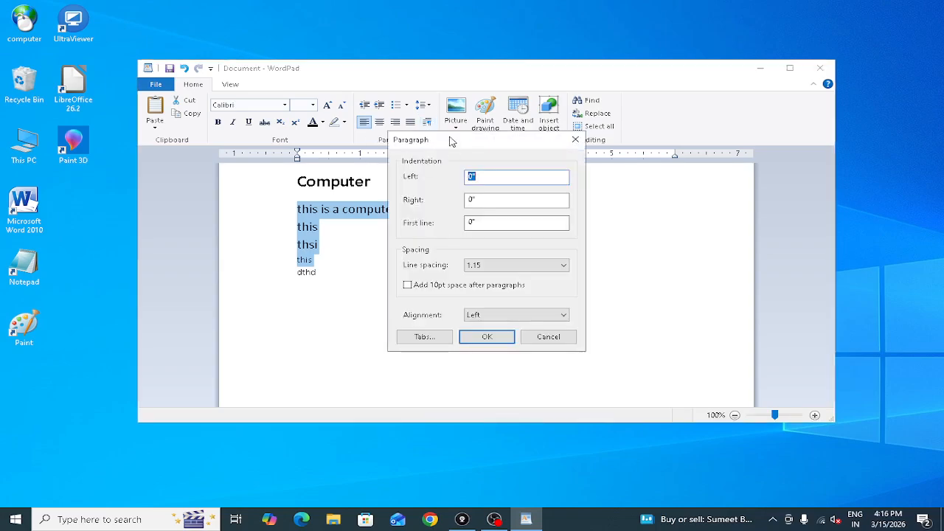
drag(450, 139, 517, 160)
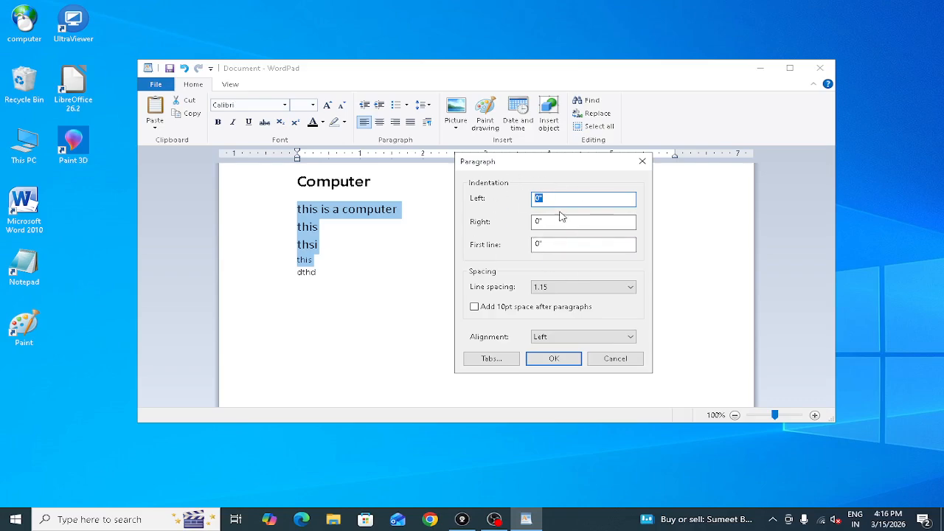
drag(542, 168, 545, 185)
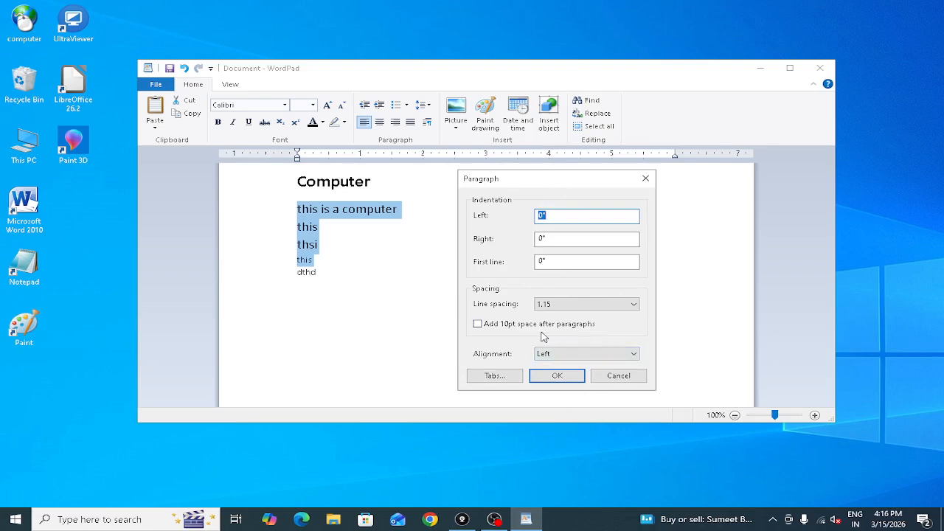
click(577, 311)
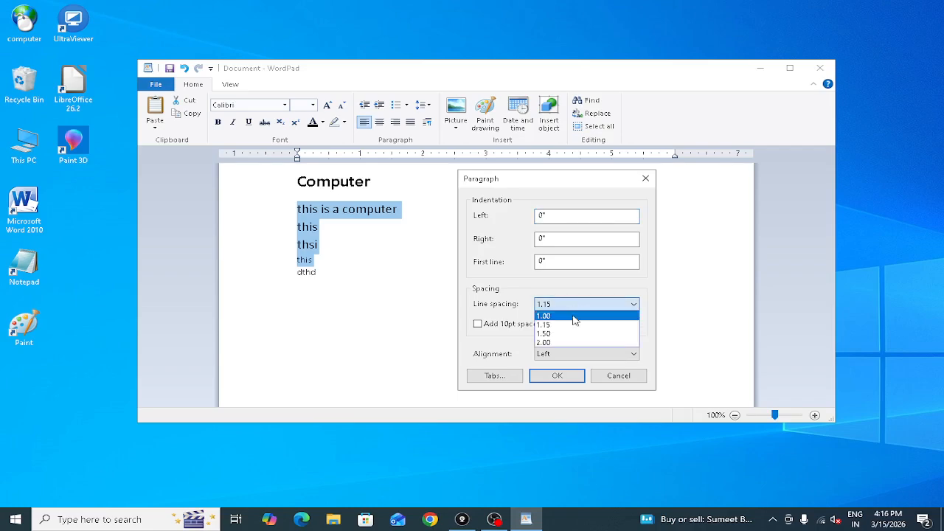
click(628, 381)
click(617, 380)
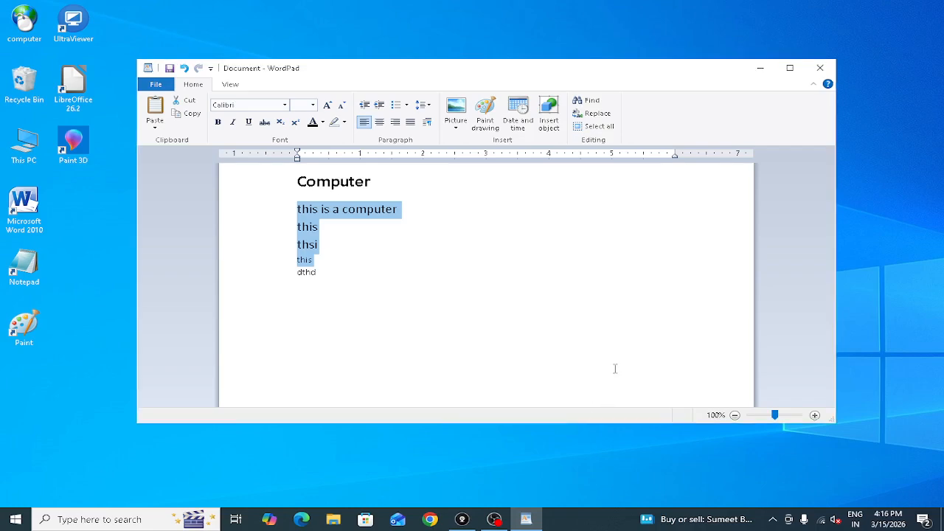
Insert the picture "Capture" from the Pictures folder in place of the selected lines.
click(456, 127)
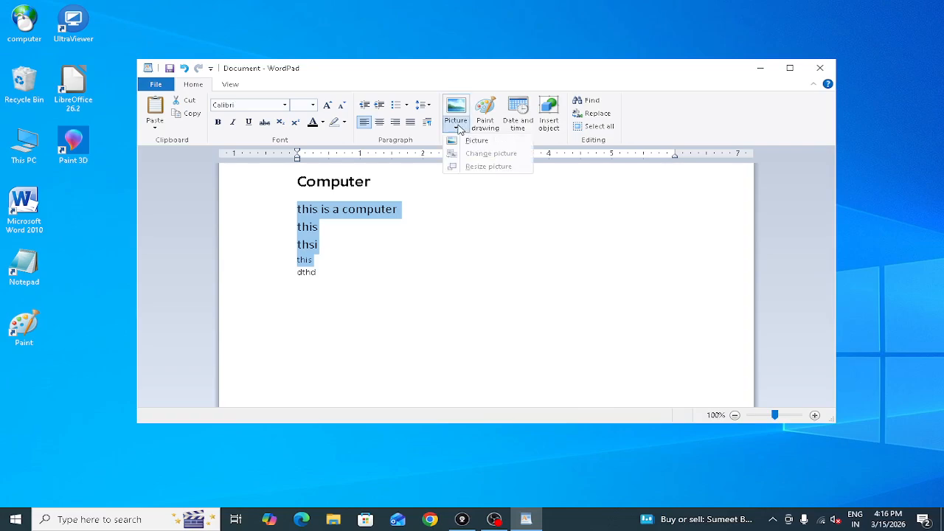
click(479, 140)
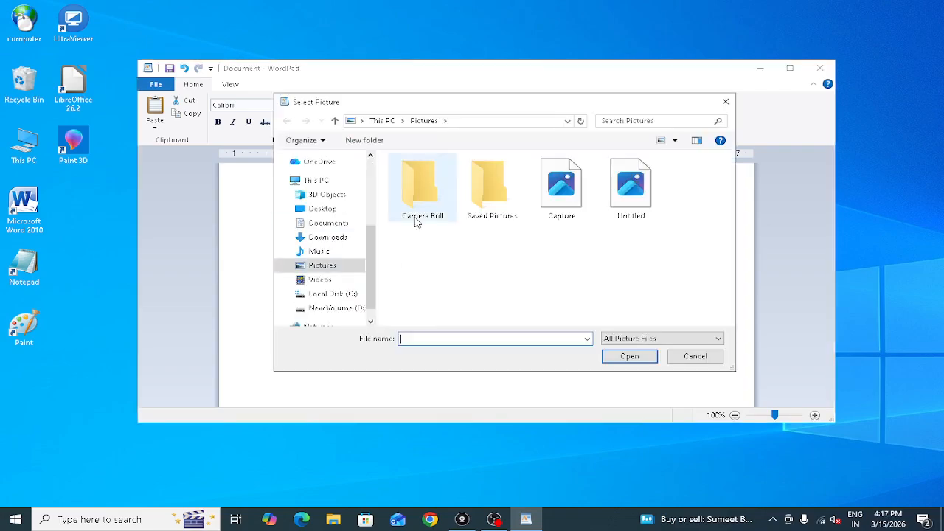
click(569, 211)
click(630, 357)
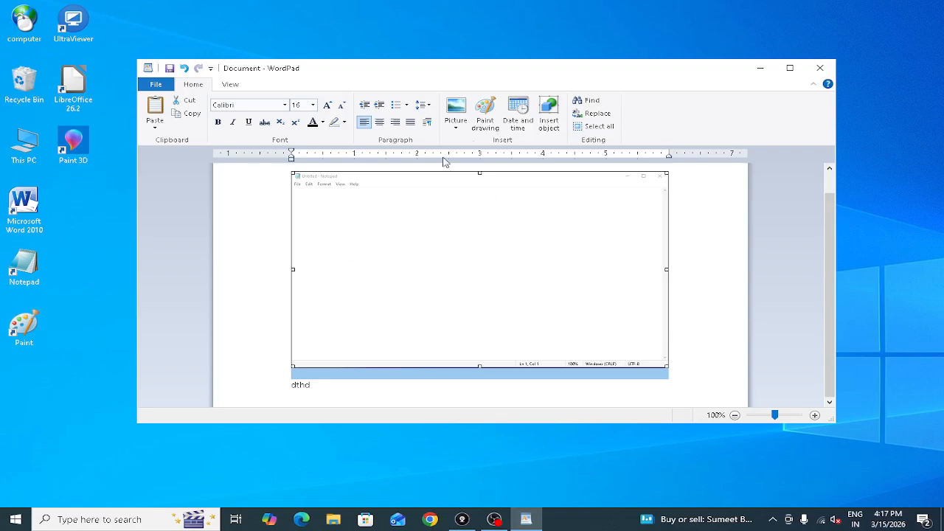
Insert a Paint drawing of two overlapping black rectangle outlines on a canvas enlarged to about 381 × 307 px below the heading.
click(494, 110)
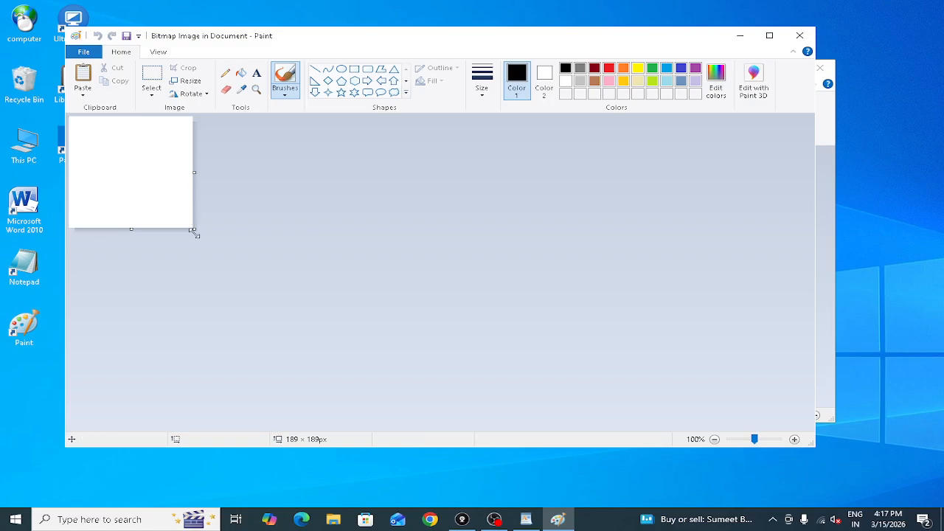
drag(194, 229, 320, 298)
click(355, 69)
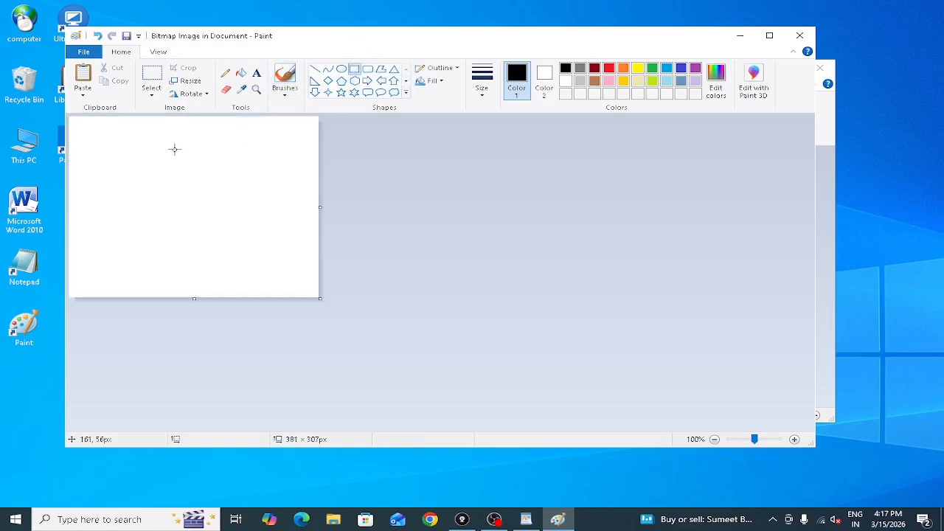
drag(126, 147, 258, 230)
drag(91, 186, 233, 264)
click(300, 272)
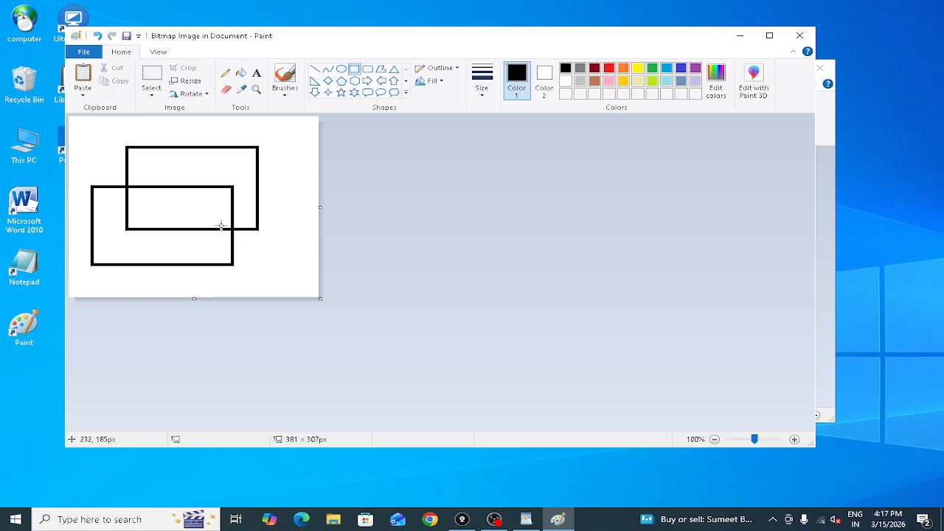
click(796, 37)
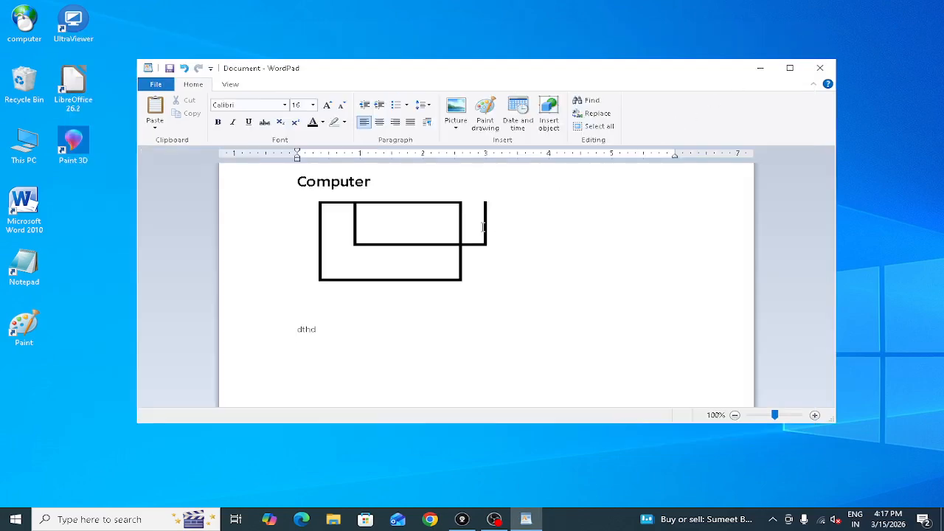
click(421, 248)
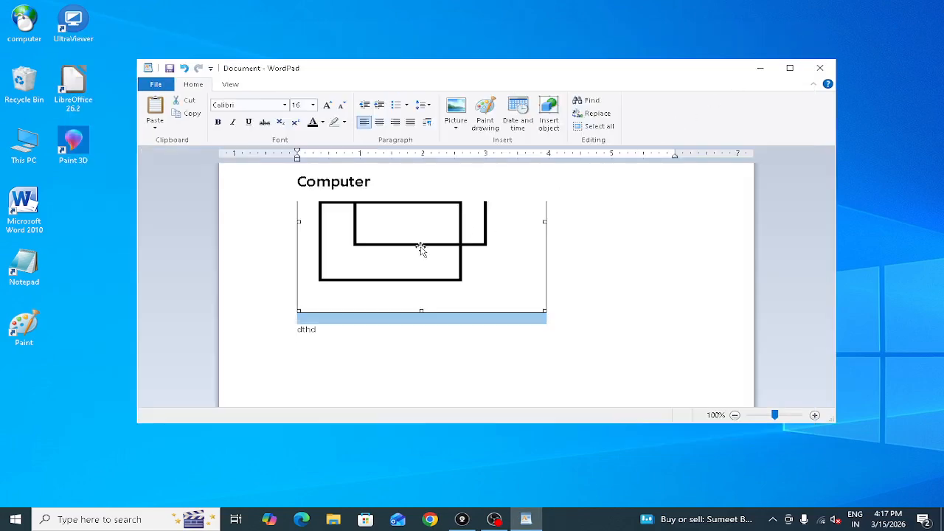
double_click(470, 306)
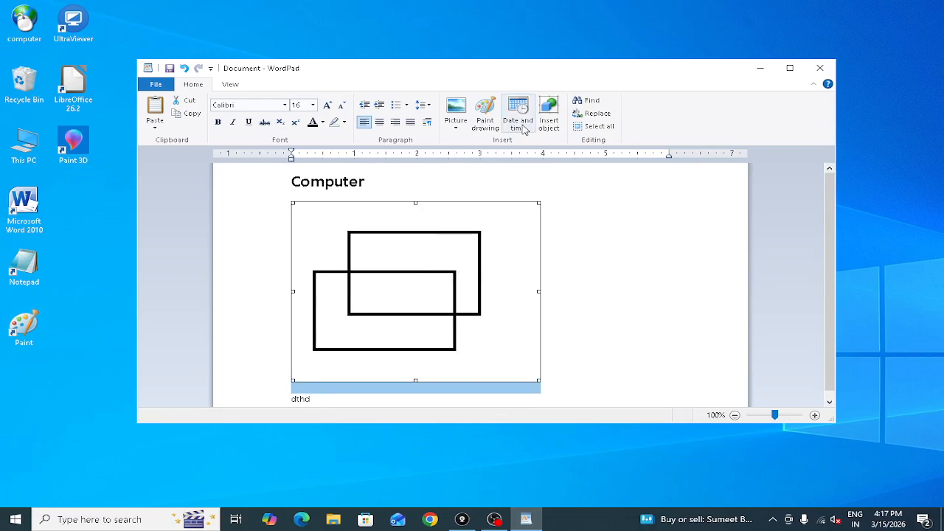
Insert the date in the format "Sunday, 15 March, 2026" after the heading "Computer".
click(535, 183)
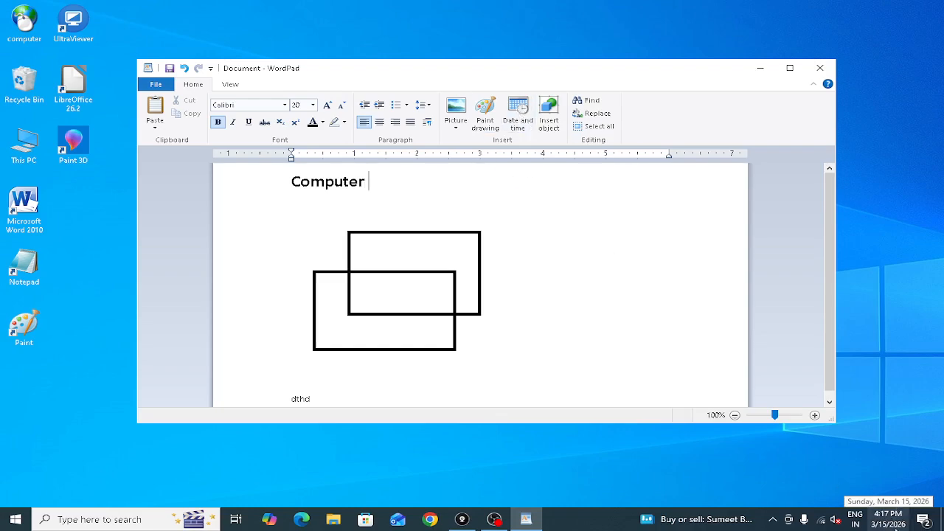
click(528, 131)
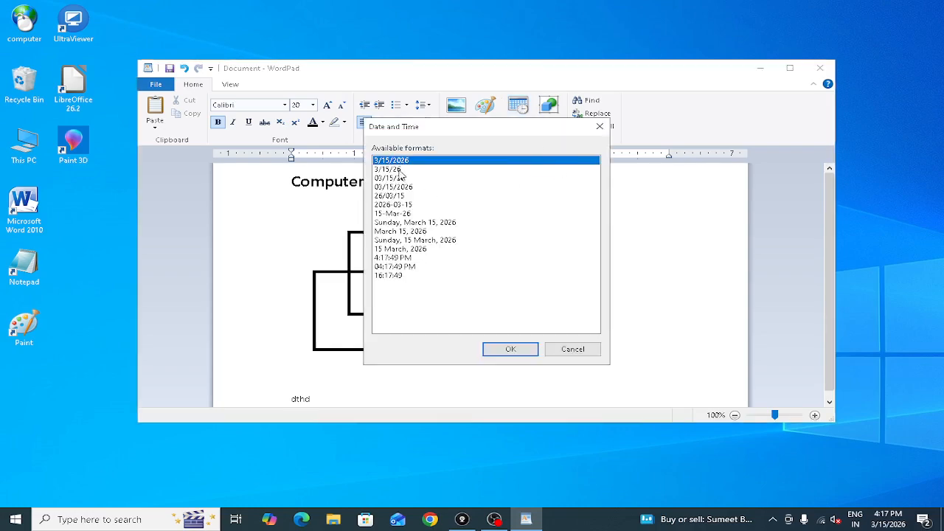
click(417, 240)
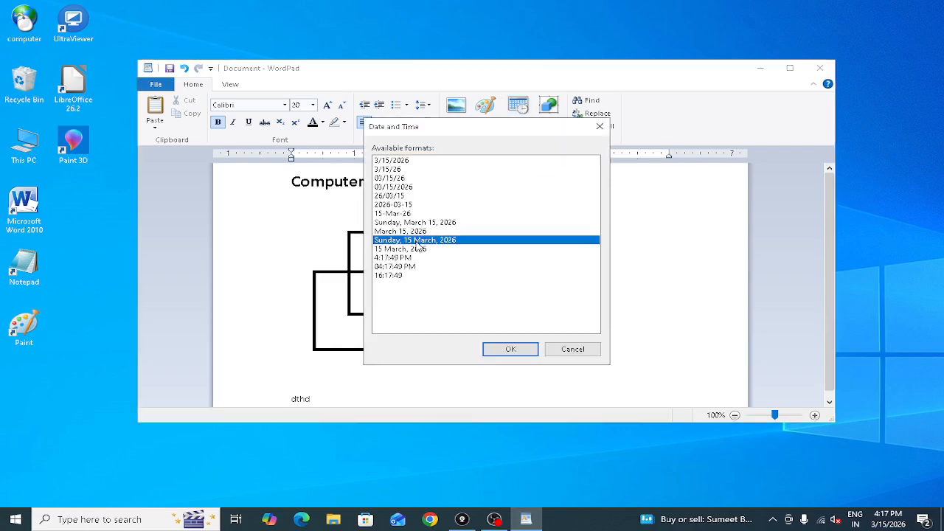
click(509, 349)
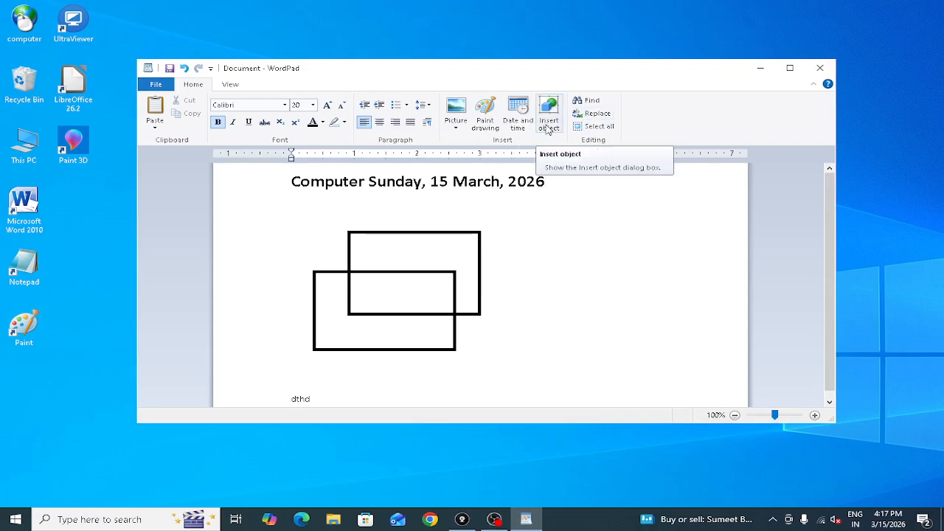
Insert a new Wordpad Document object containing the text "g dsagldk jglk d" below the dated heading and select the embedded object.
click(547, 125)
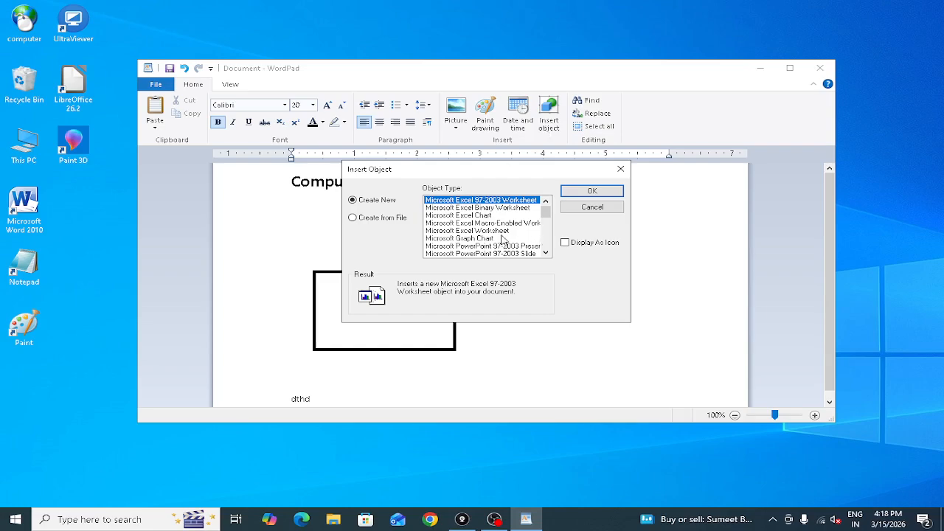
scroll(505, 239, down, 5)
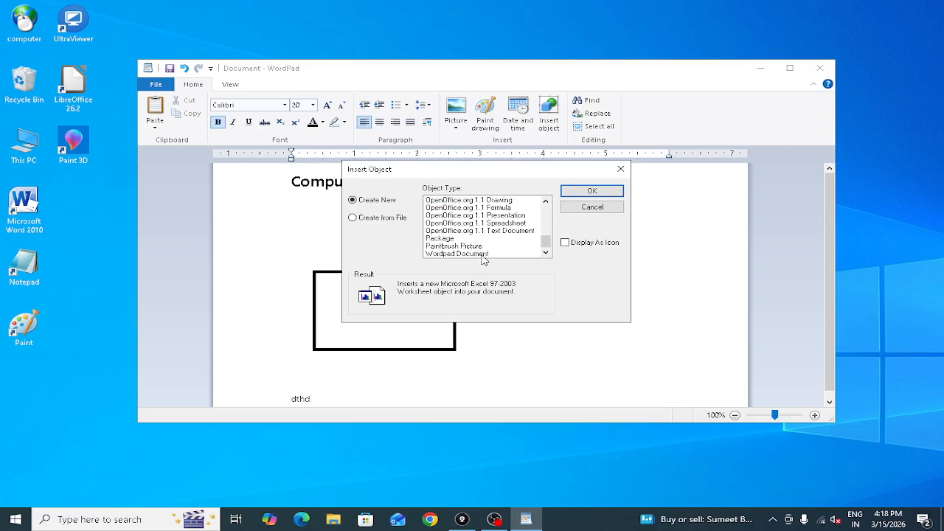
click(482, 254)
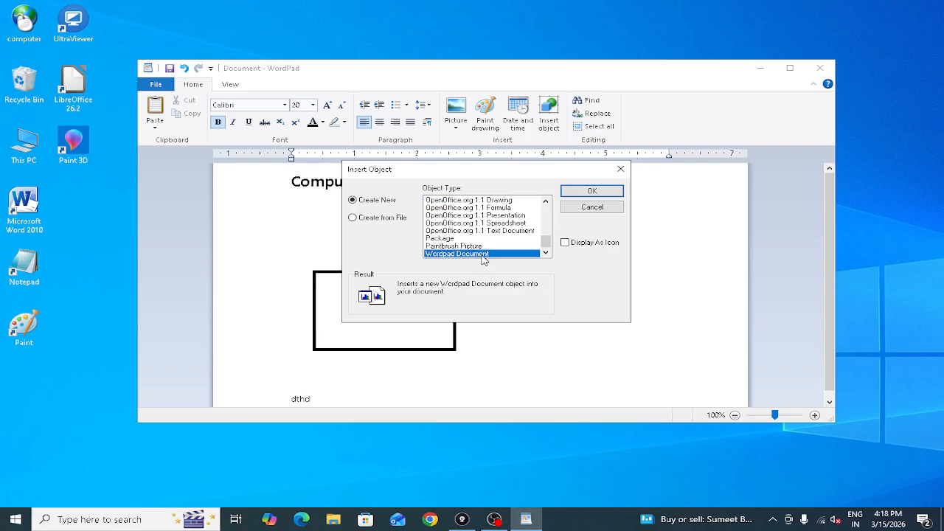
click(602, 190)
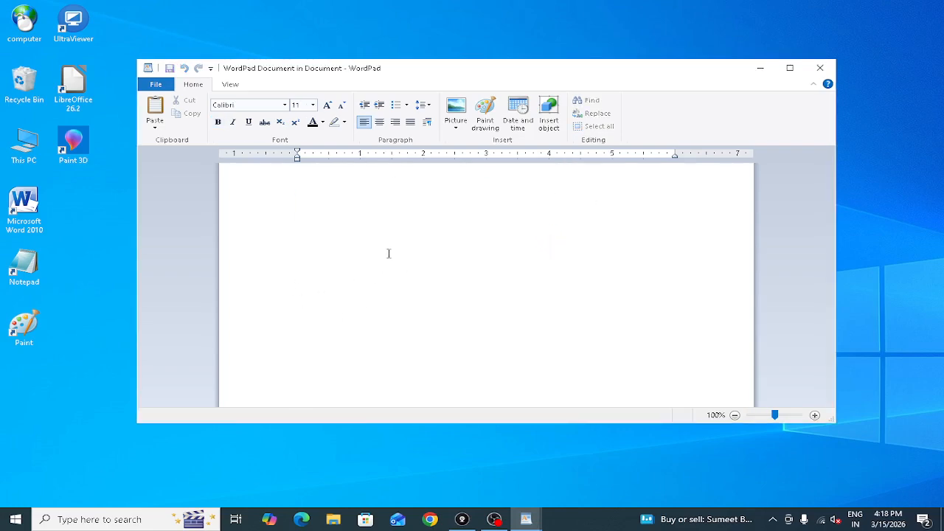
text(g dsagldk jglk d)
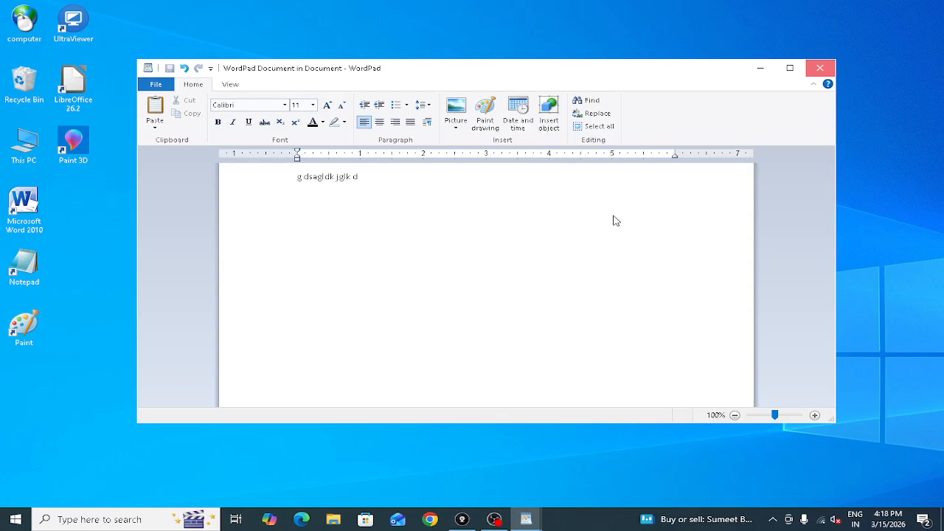
key(Escape)
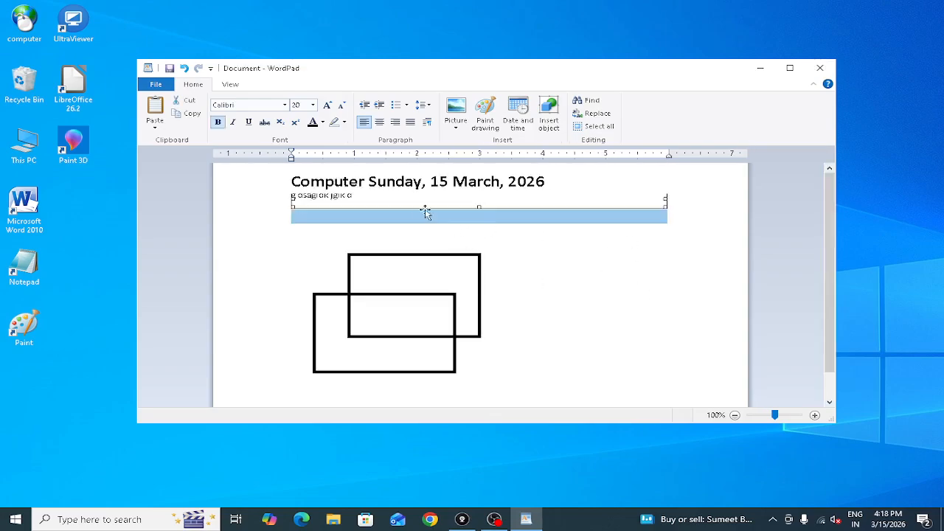
click(552, 262)
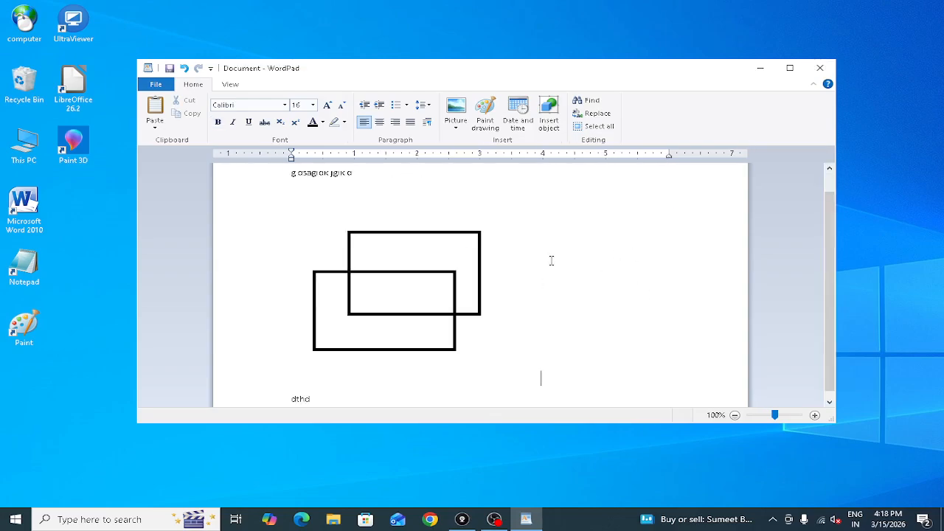
scroll(428, 231, up, 1)
click(332, 200)
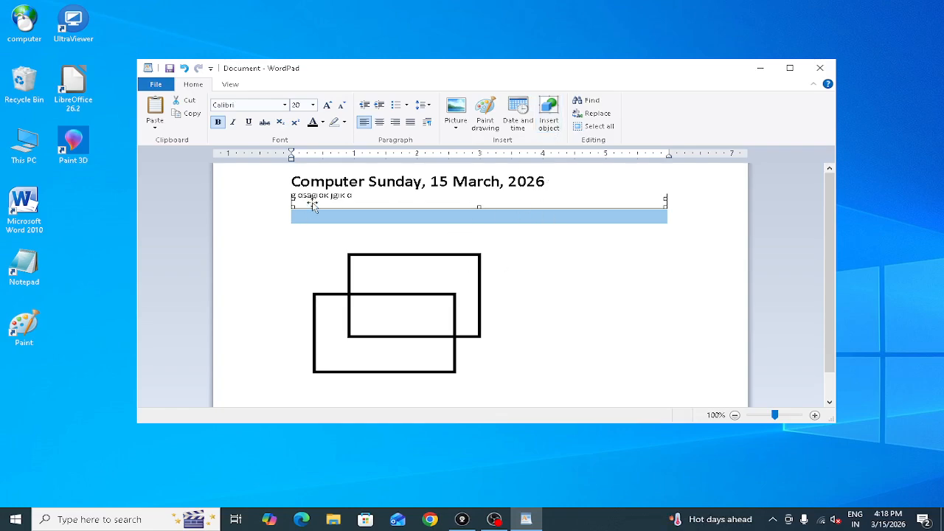
Select the document's entire content and clear the selection again.
click(594, 127)
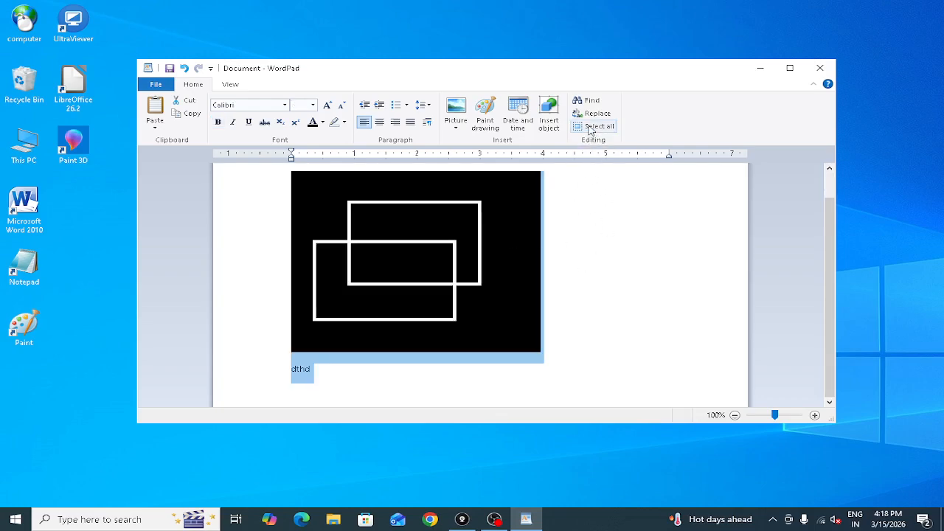
click(620, 191)
scroll(509, 229, up, 2)
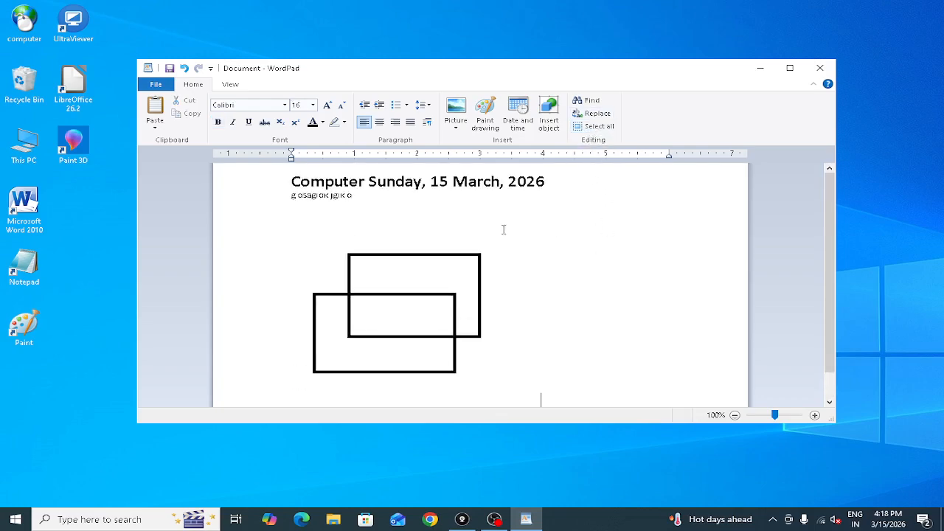
Replace all occurrences of "15" with "14", starting from the day number in the heading's date, and close the Replace dialog.
click(424, 185)
drag(431, 185, 449, 190)
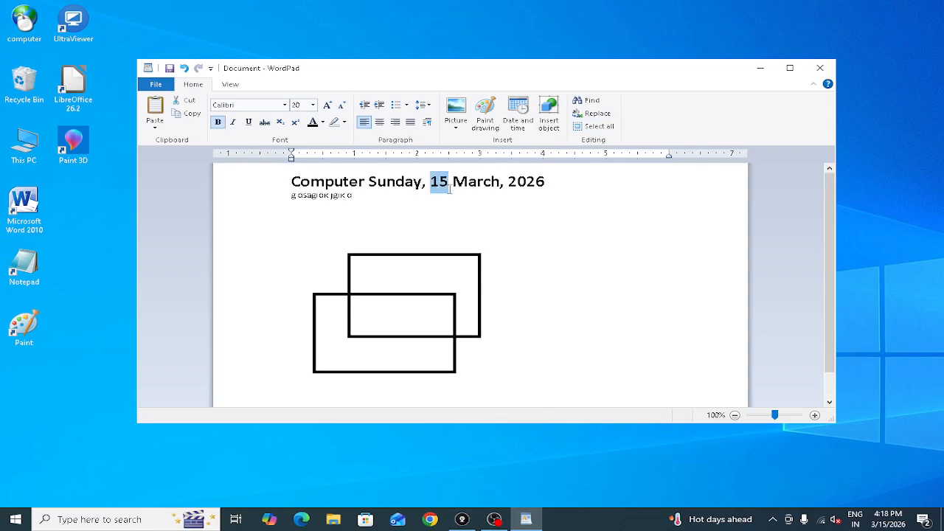
click(583, 114)
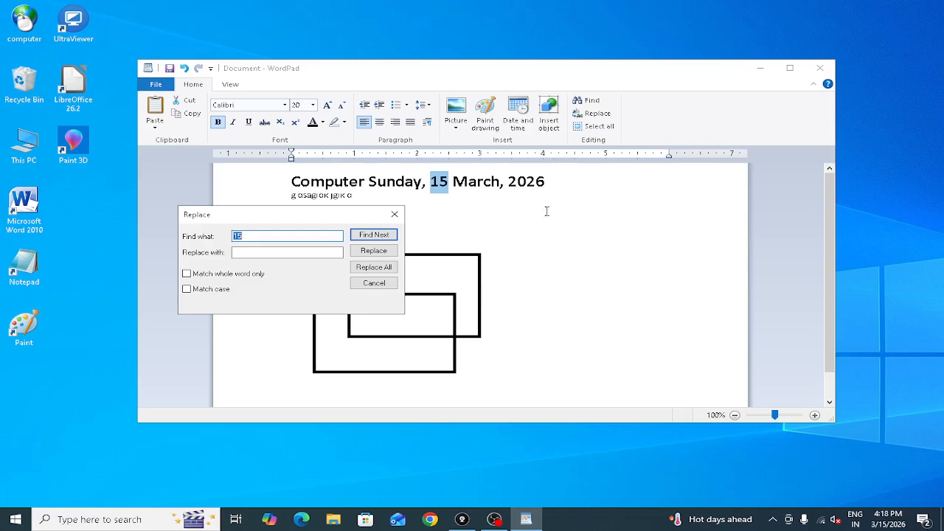
click(252, 254)
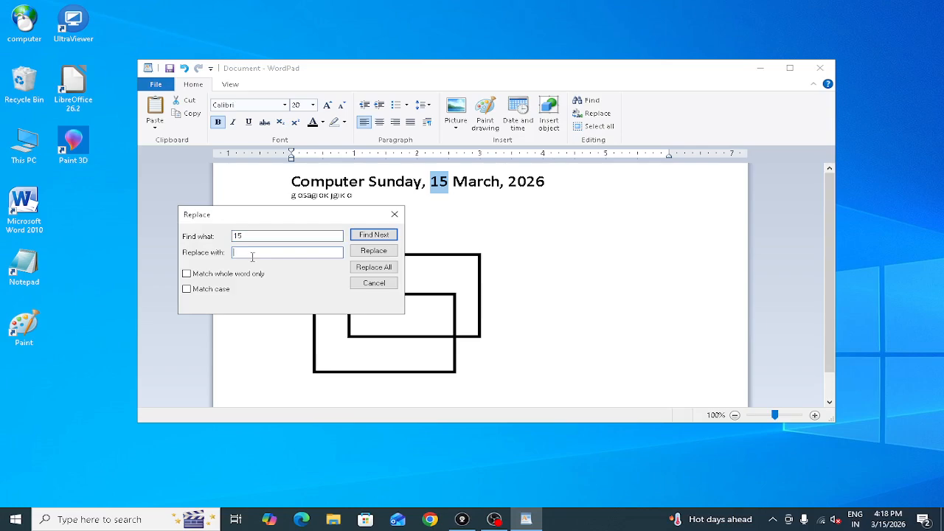
click(375, 269)
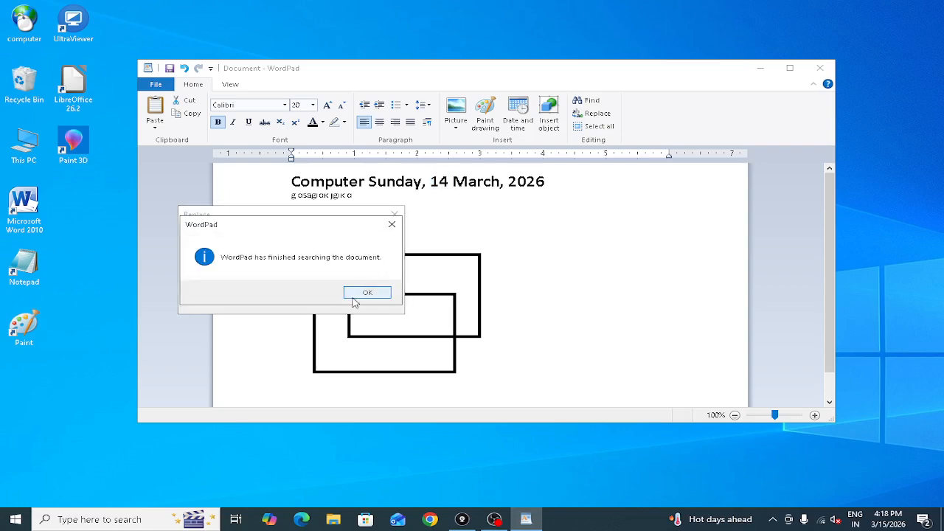
click(366, 291)
click(395, 214)
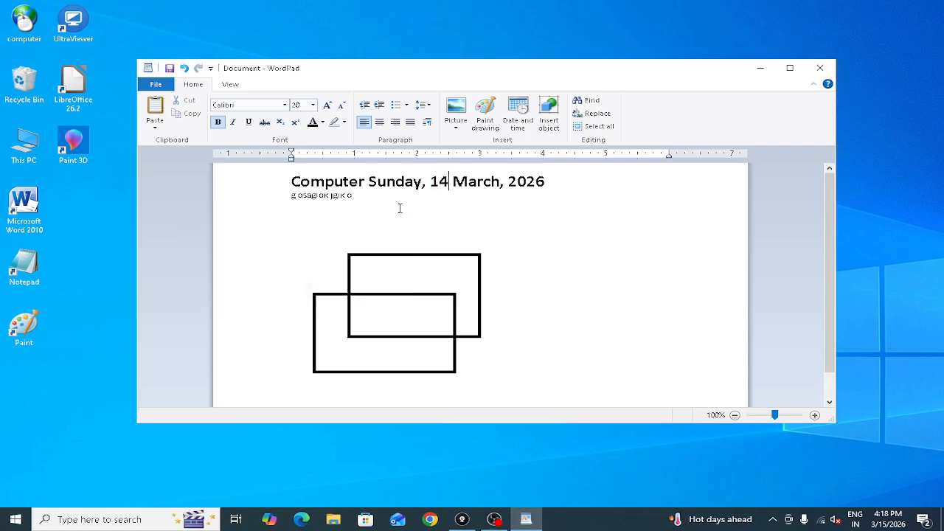
click(450, 182)
Close the document without saving the changes and refresh the desktop.
click(231, 85)
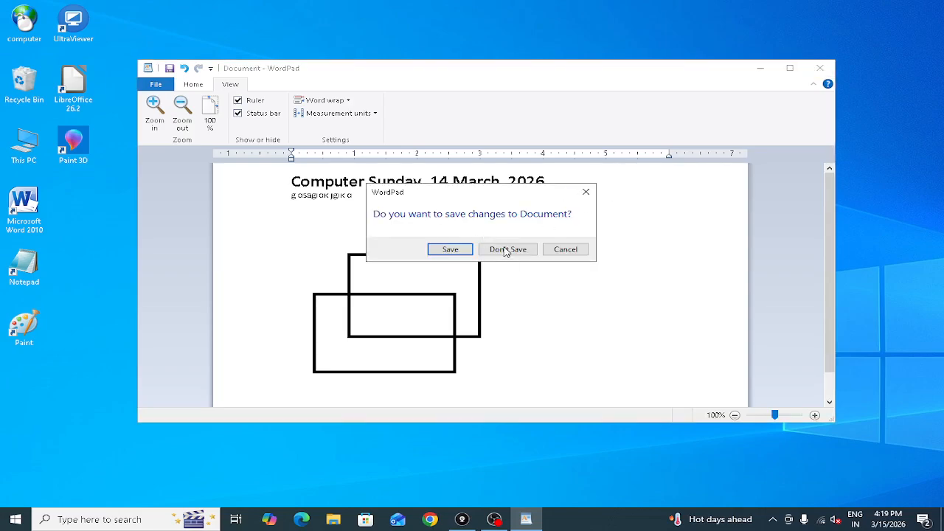
click(507, 251)
right_click(504, 254)
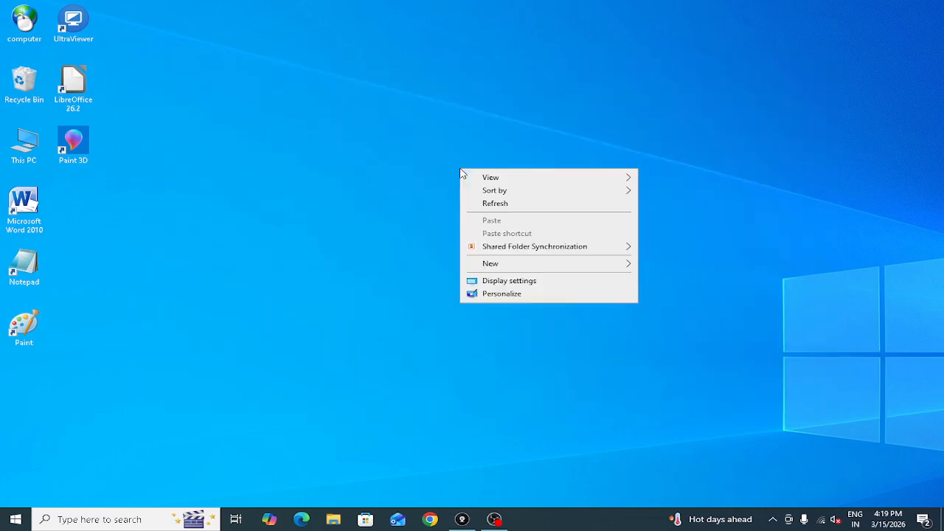
click(496, 204)
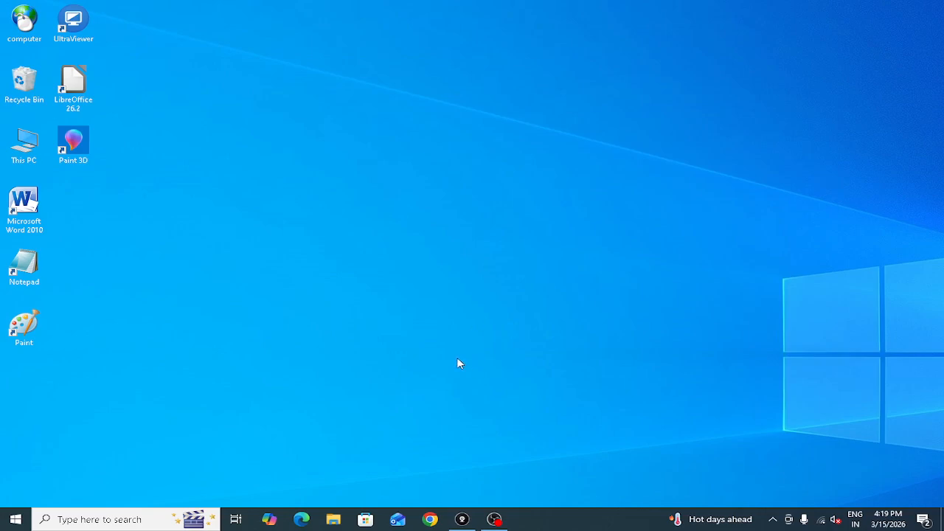